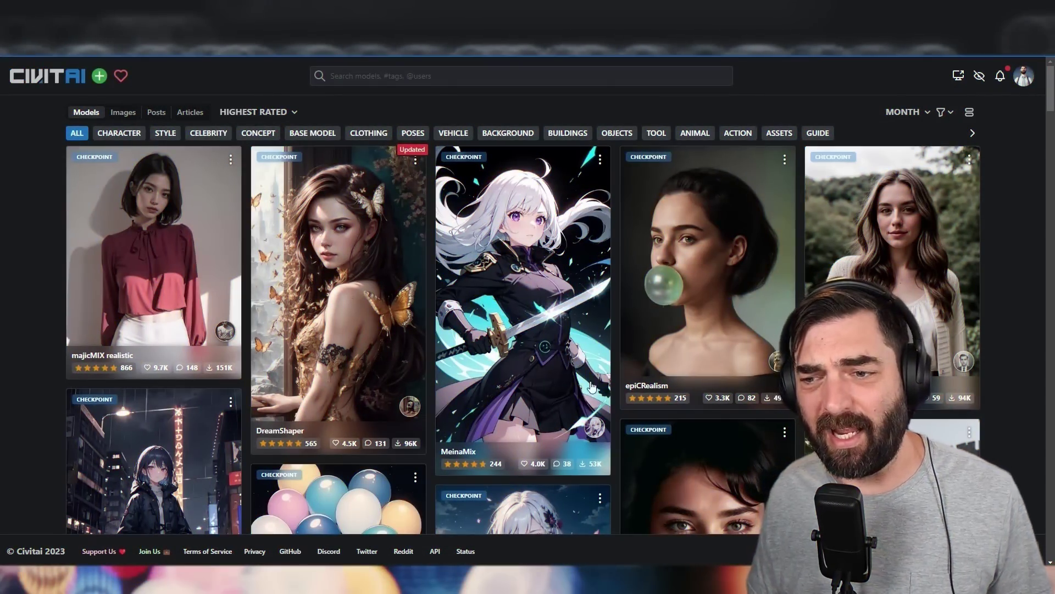
Browse the month's highest-rated models in the Civitai gallery
scroll(584, 384, "down", 12)
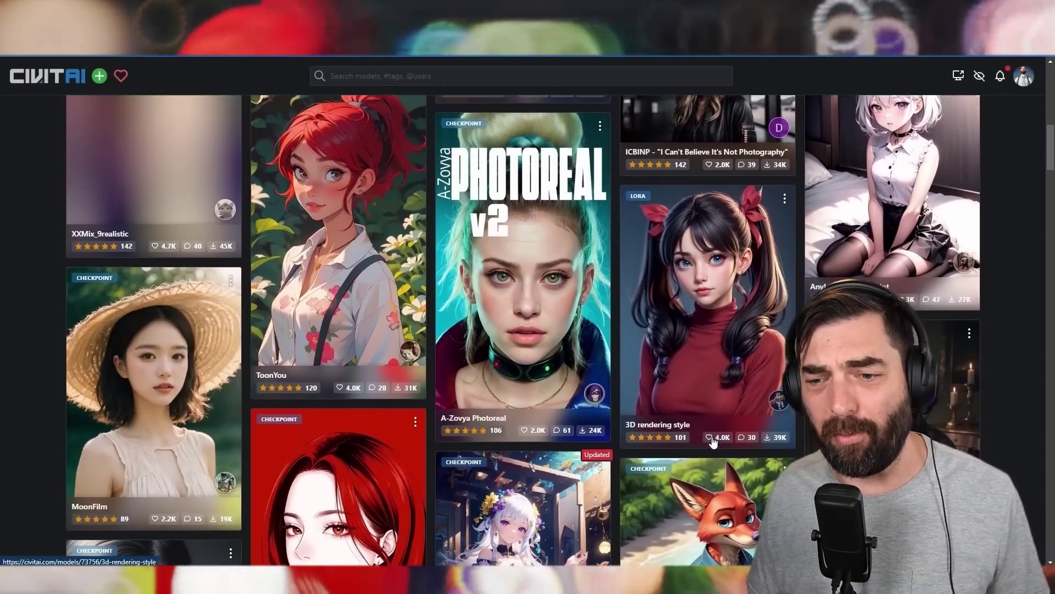
scroll(712, 443, "down", 11)
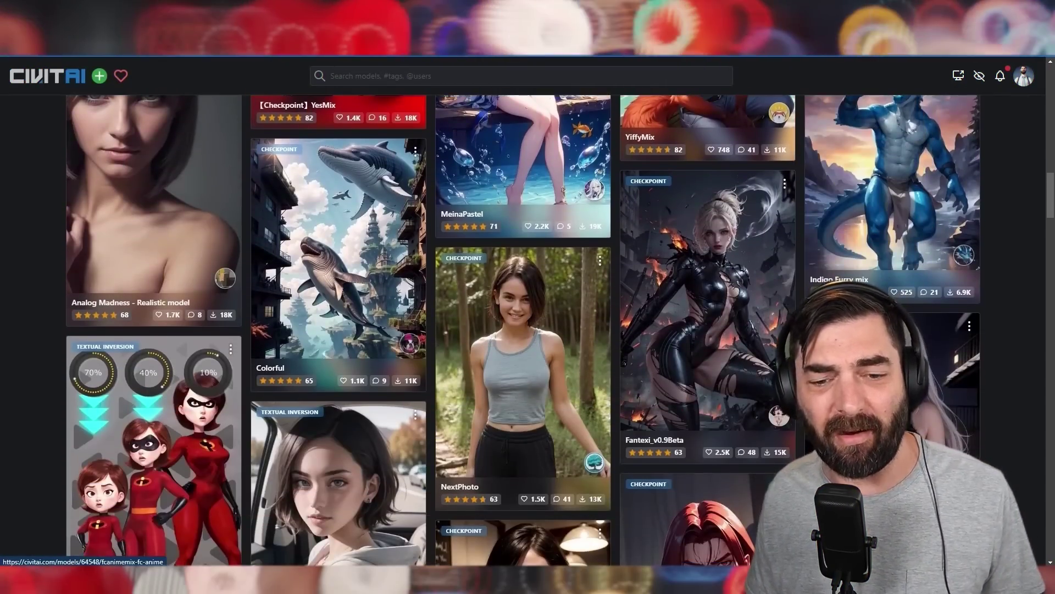
scroll(527, 330, "down", 20)
scroll(528, 330, "down", 15)
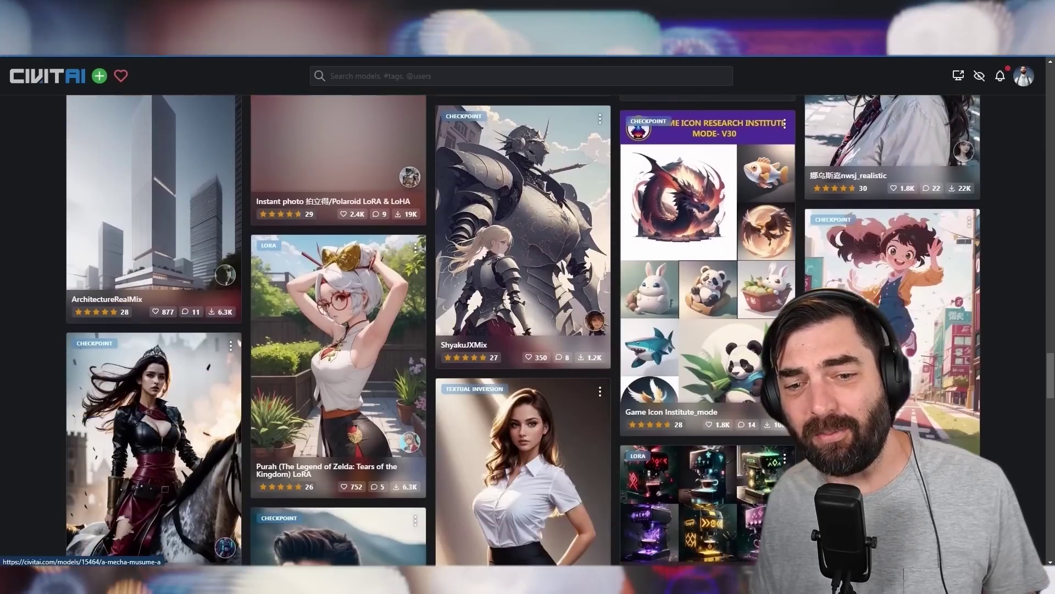
scroll(528, 330, "down", 15)
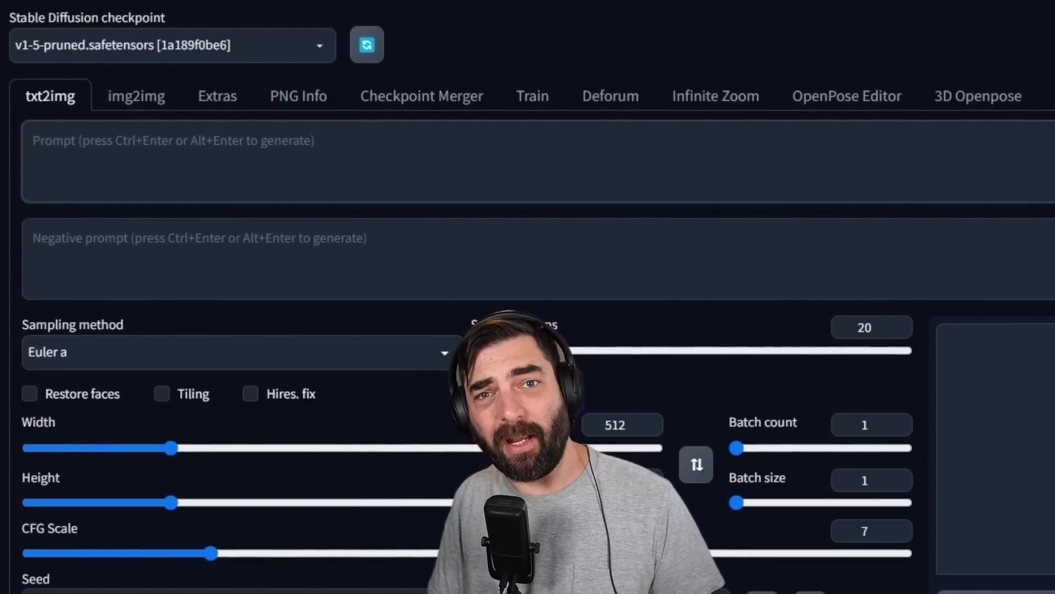
Fill in the txt2img prompt about a blonde woman, set the sampling steps to 40 and adjust the batch size
left_click(33, 141)
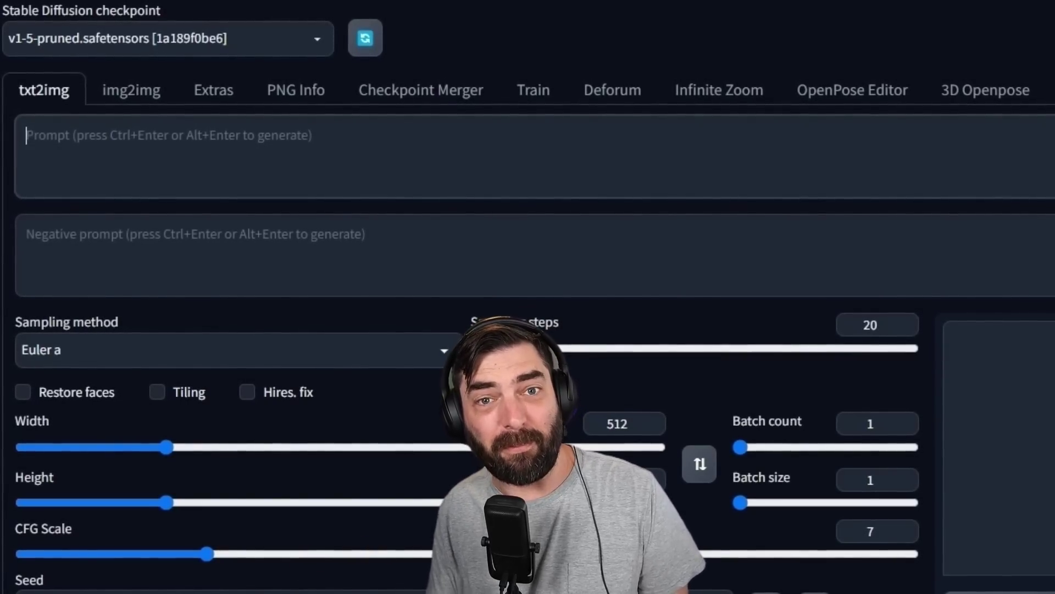
left_click(47, 135)
type("A bl")
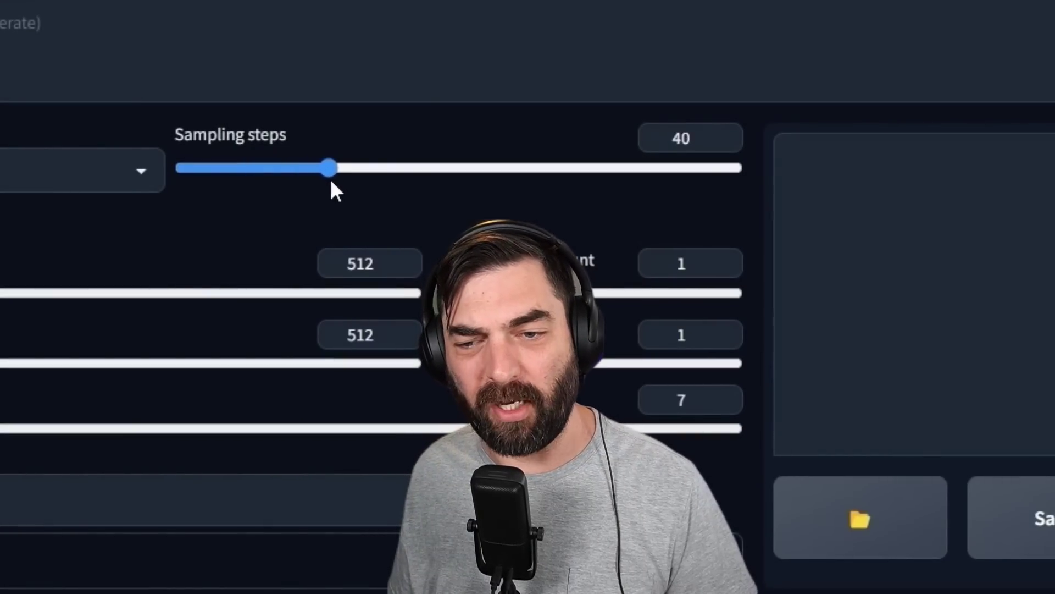
left_click_drag(332, 183, 330, 183)
left_click(539, 363)
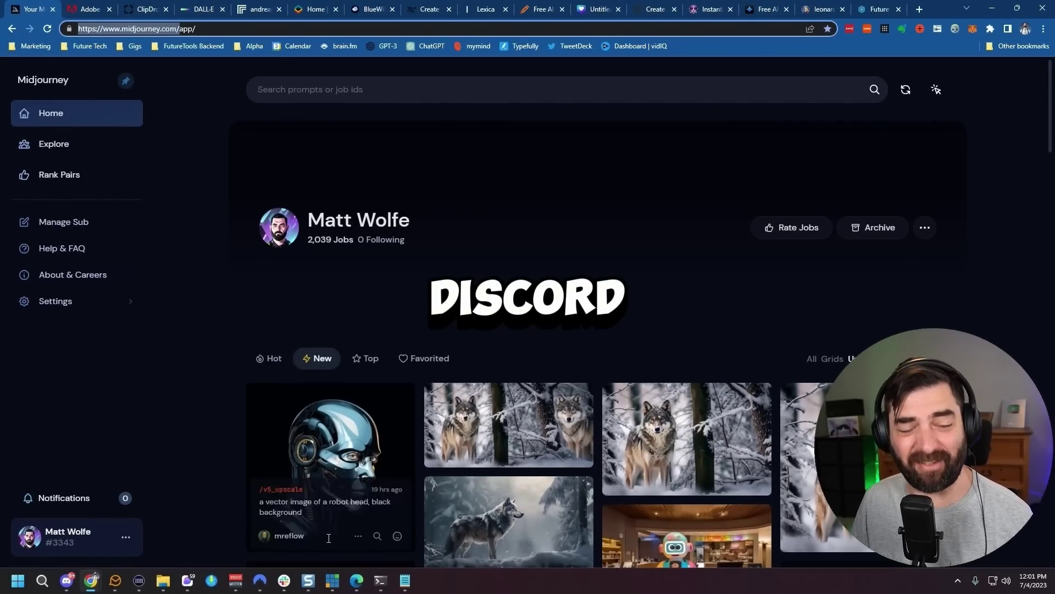
Switch to Discord and submit /imagine with "A blonde woman on an urban city sidewalk with skyscrapers in the background on a beautiful, sunny day"
left_click(66, 584)
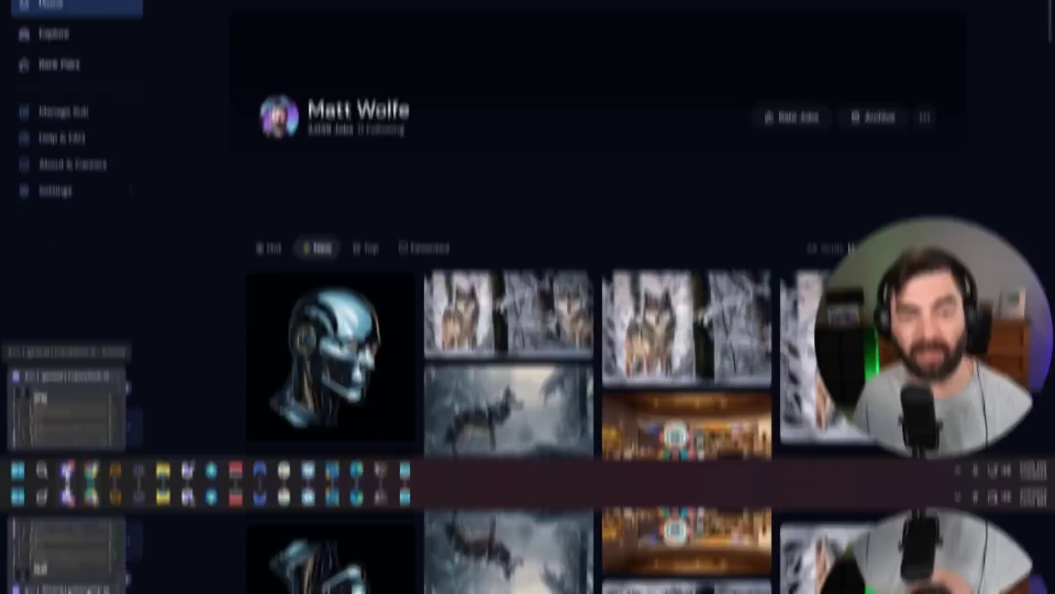
type("/imagine")
key("Tab")
type("A blonde woman on an urban city sidewalk with skyscrapers in the background on a beautiful, sunny day")
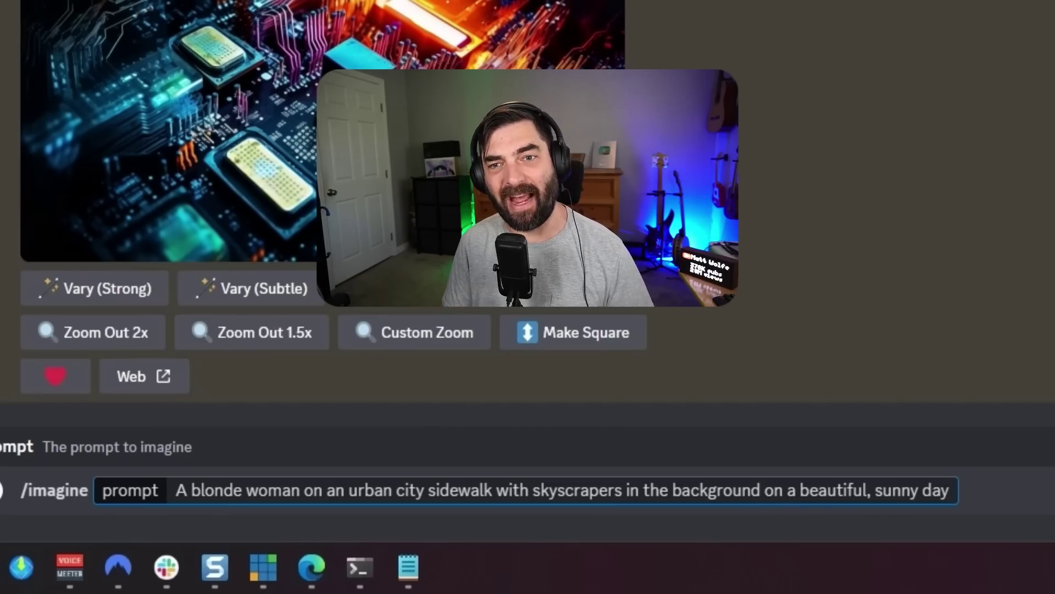
key("Return")
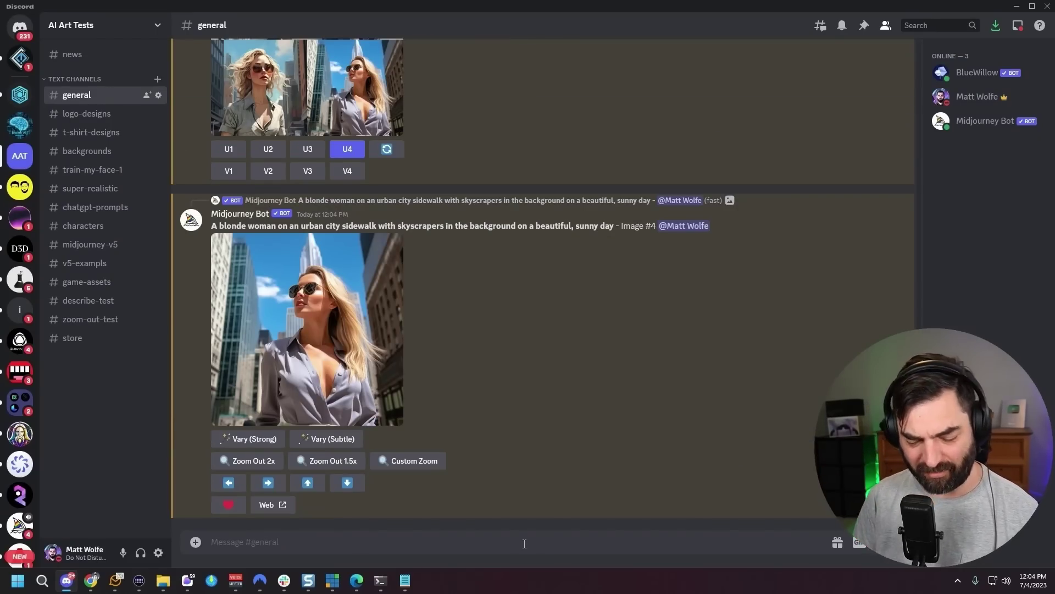
Run /imagine a second time with the same blonde woman city sidewalk prompt and upscale the second image of the new grid
type("/ima")
key("Tab")
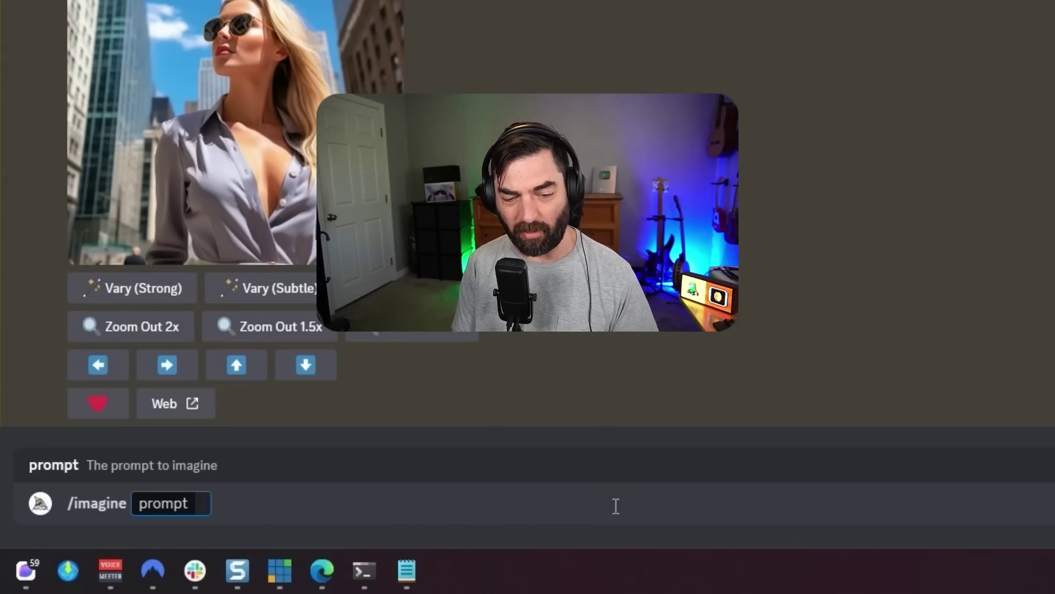
type("A blonde woman on an urban city sidewalk with skyscrapers in the background on a beautiful, sunny day")
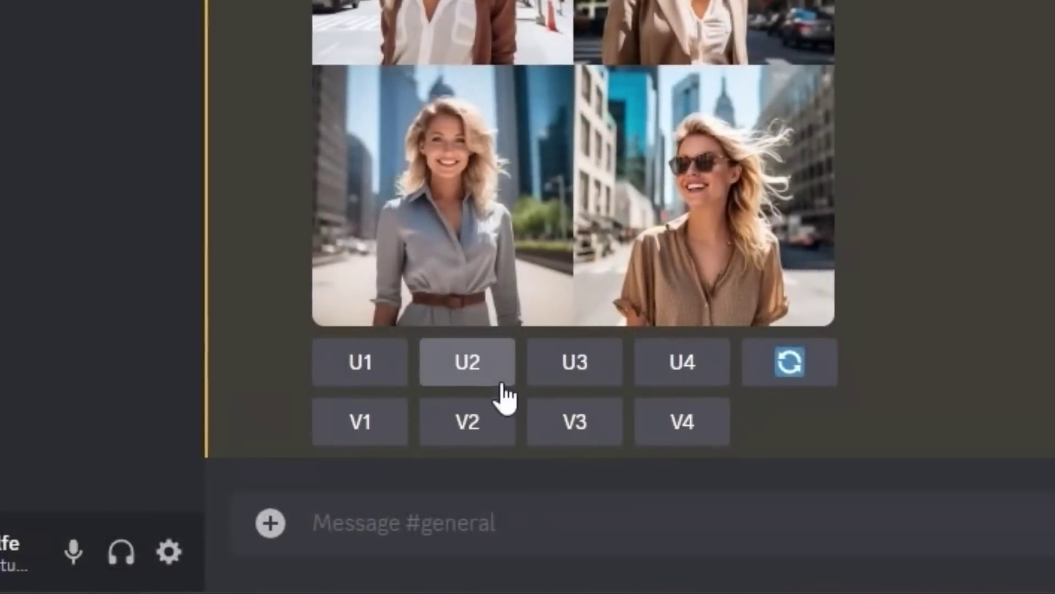
left_click(501, 396)
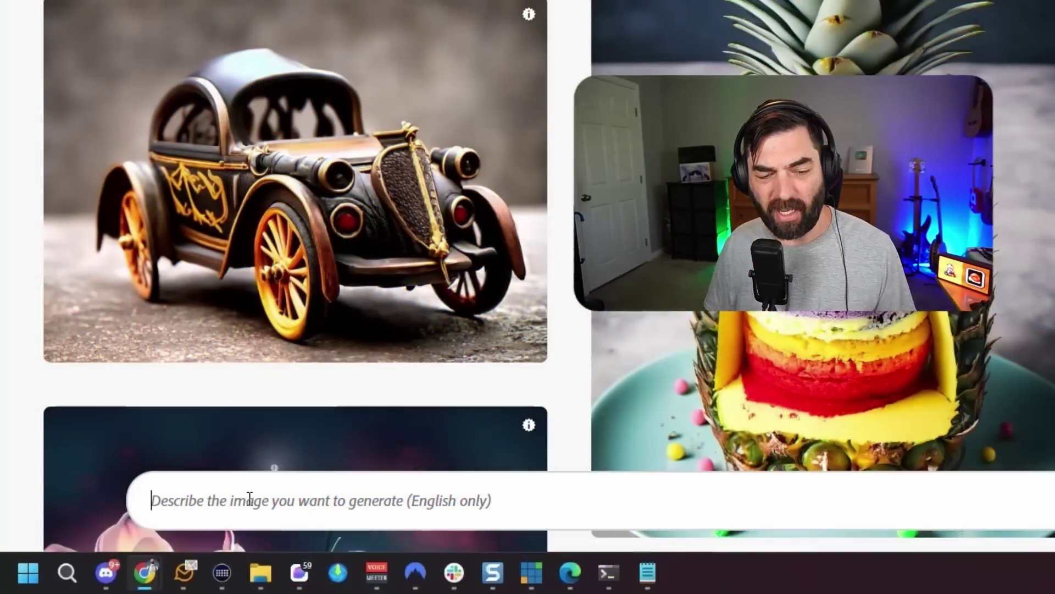
Generate the blonde woman city sidewalk prompt in Adobe Firefly, trying the Photo and Graphic content types
right_click(250, 497)
left_click(316, 350)
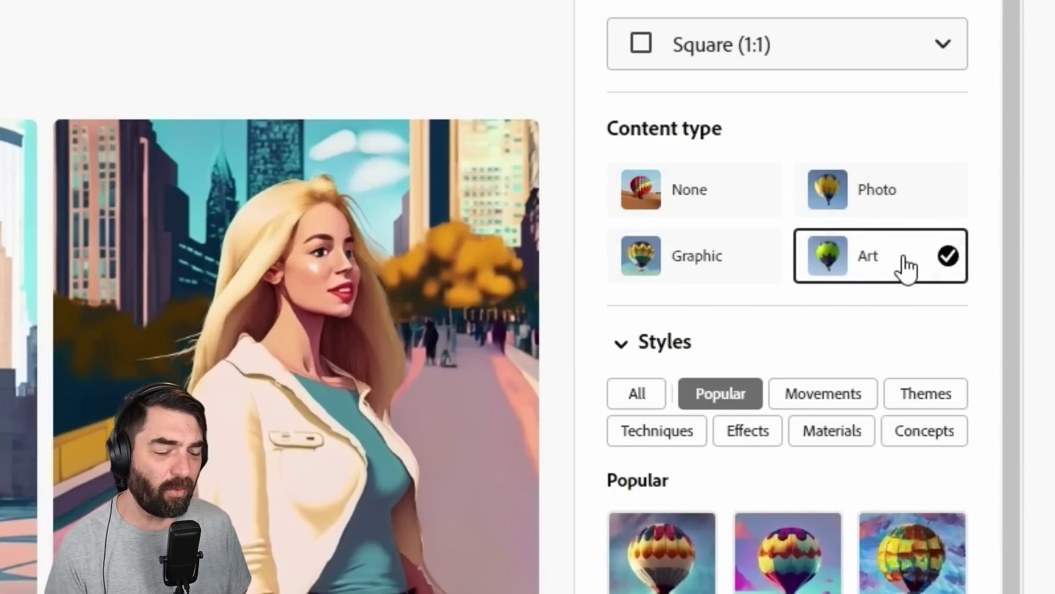
left_click(875, 196)
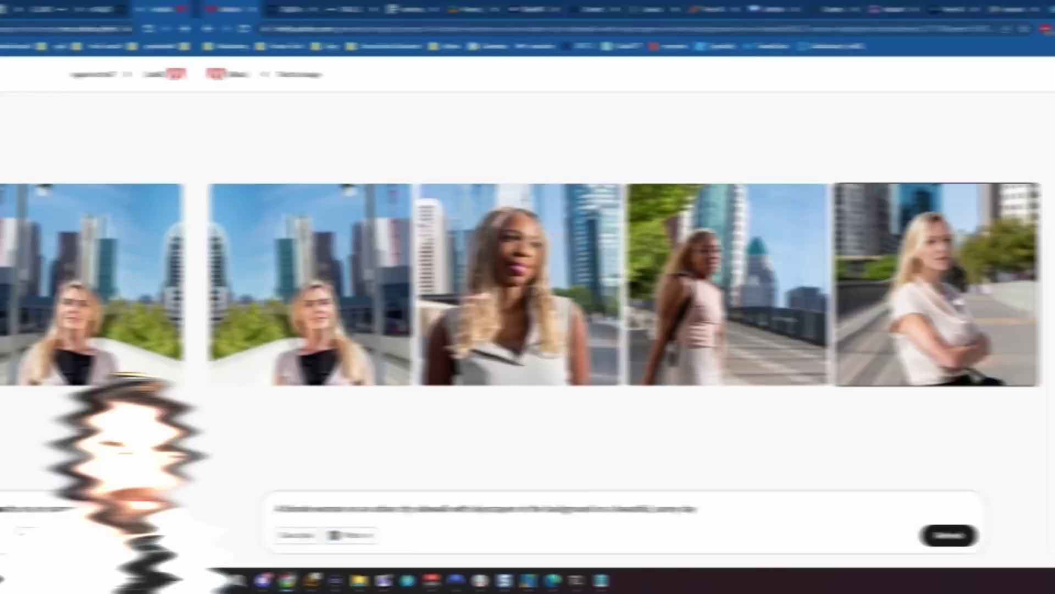
mouse_move(125, 270)
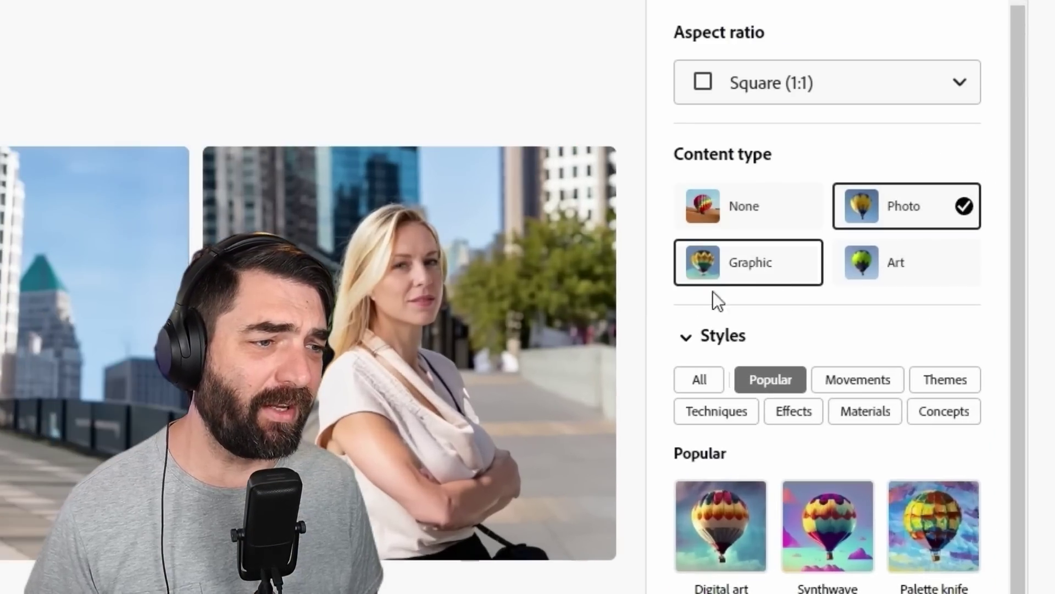
left_click(714, 280)
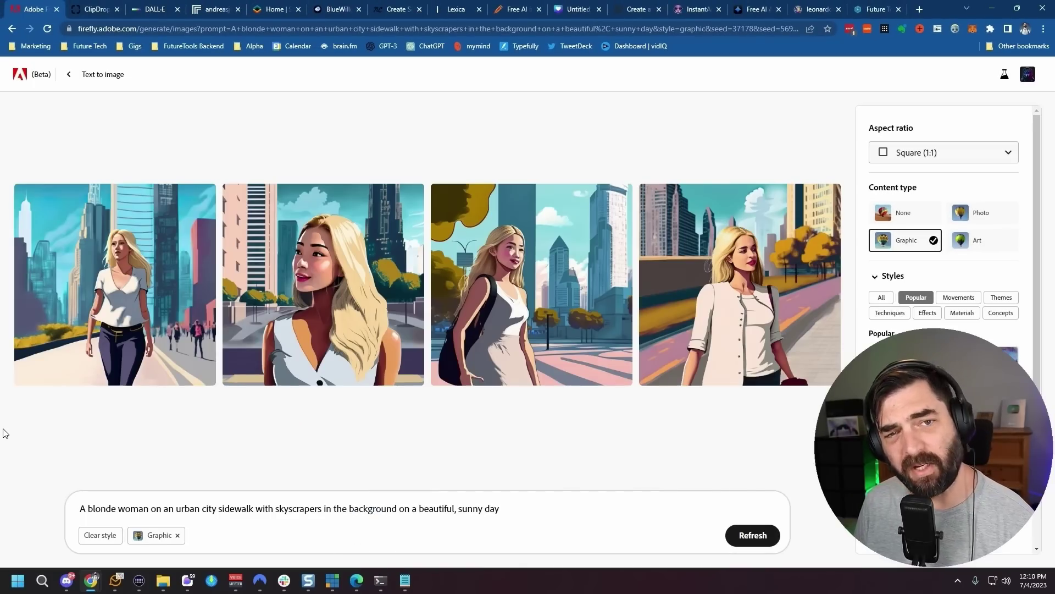
Close the Firefly page and generate the same blonde woman prompt with Stable Diffusion XL in ClipDrop, using no style
left_click(57, 10)
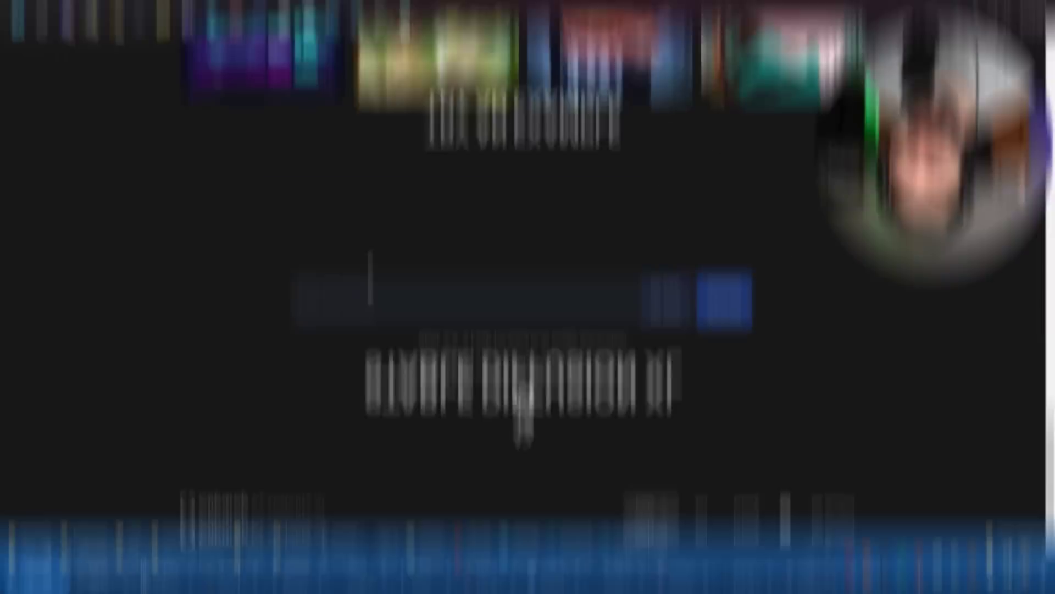
right_click(372, 293)
left_click(401, 377)
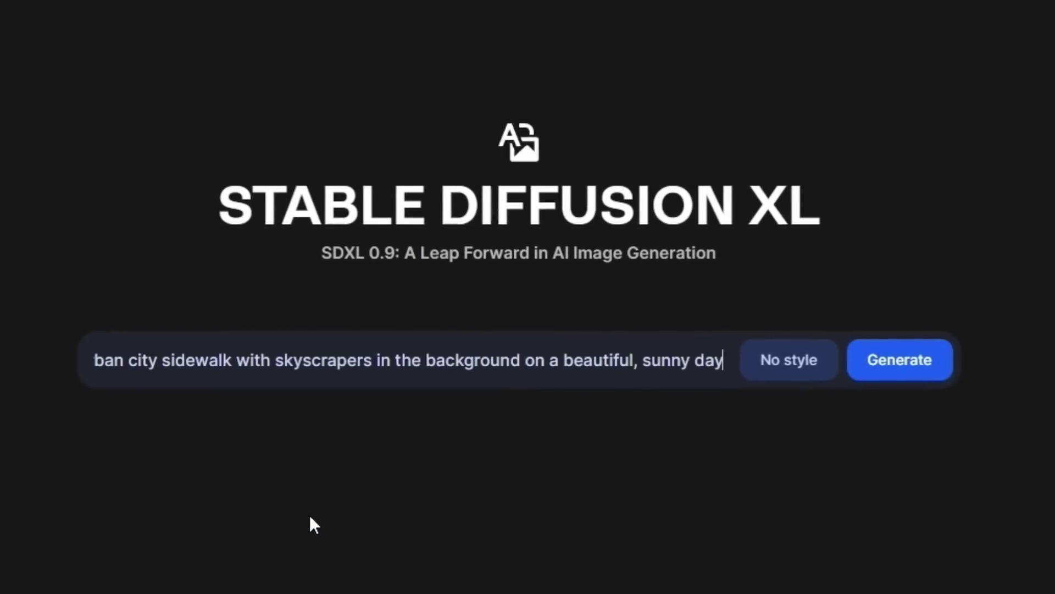
left_click(909, 373)
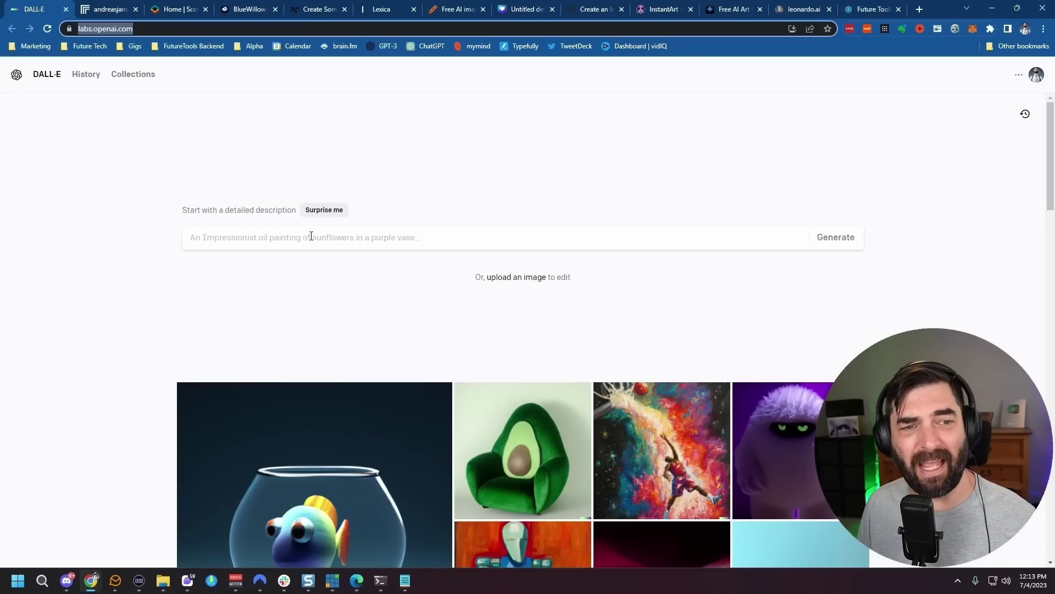
Generate images from the blonde woman city sidewalk prompt in DALL·E and view the results one by one
left_click(331, 236)
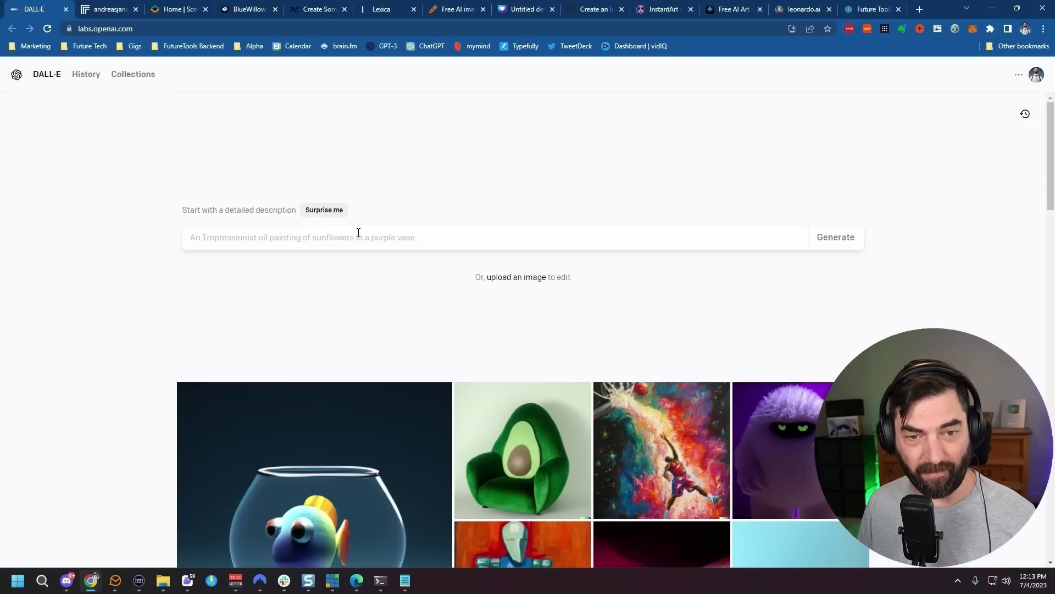
left_click(839, 249)
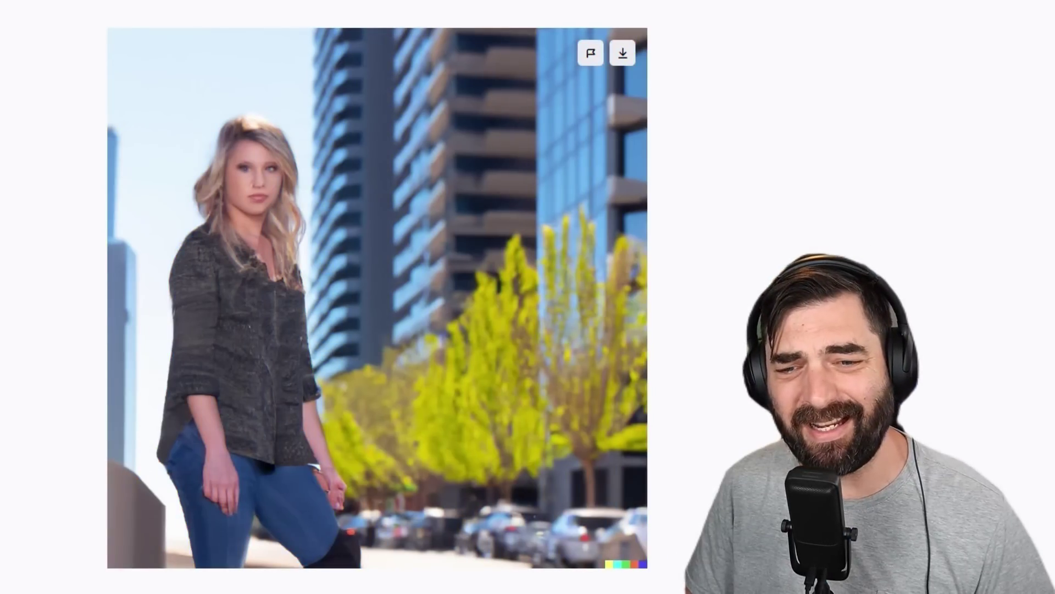
key("Right")
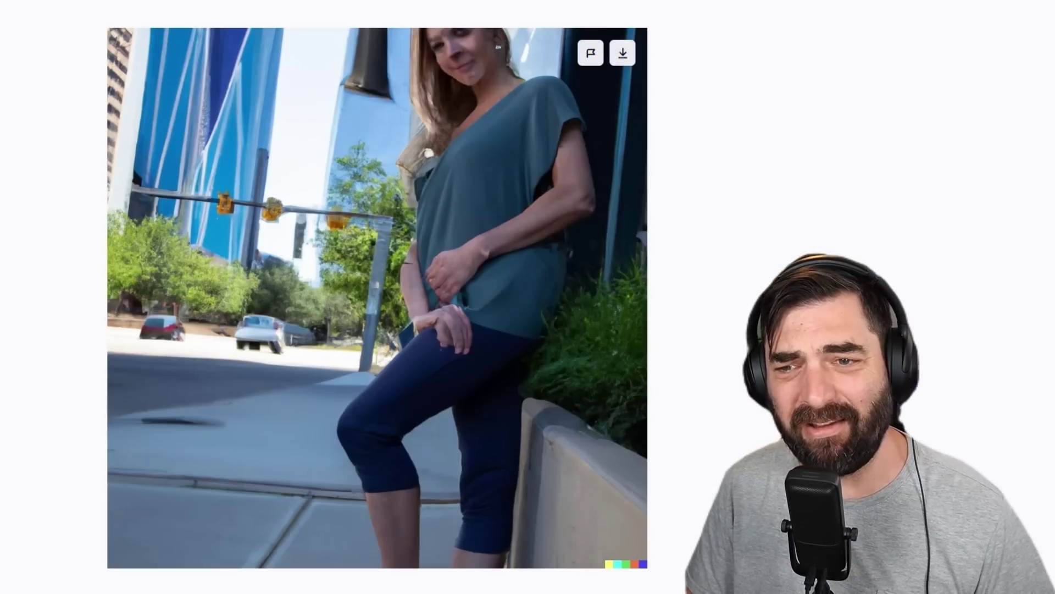
key("Right")
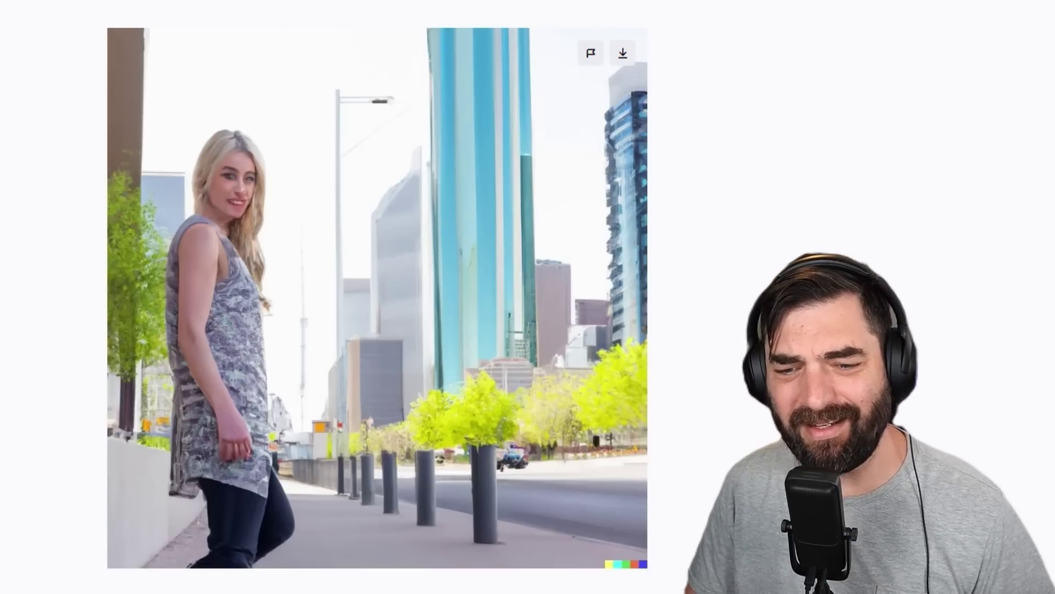
key("Right")
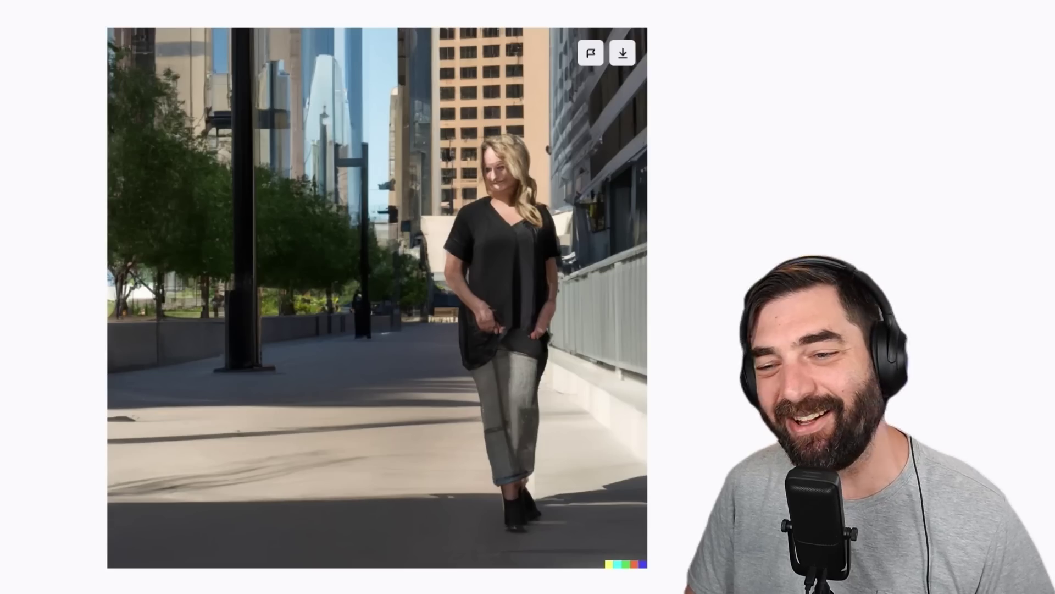
Page through the remaining generated images of the blonde woman on the city sidewalk
key("Right")
key("Right")
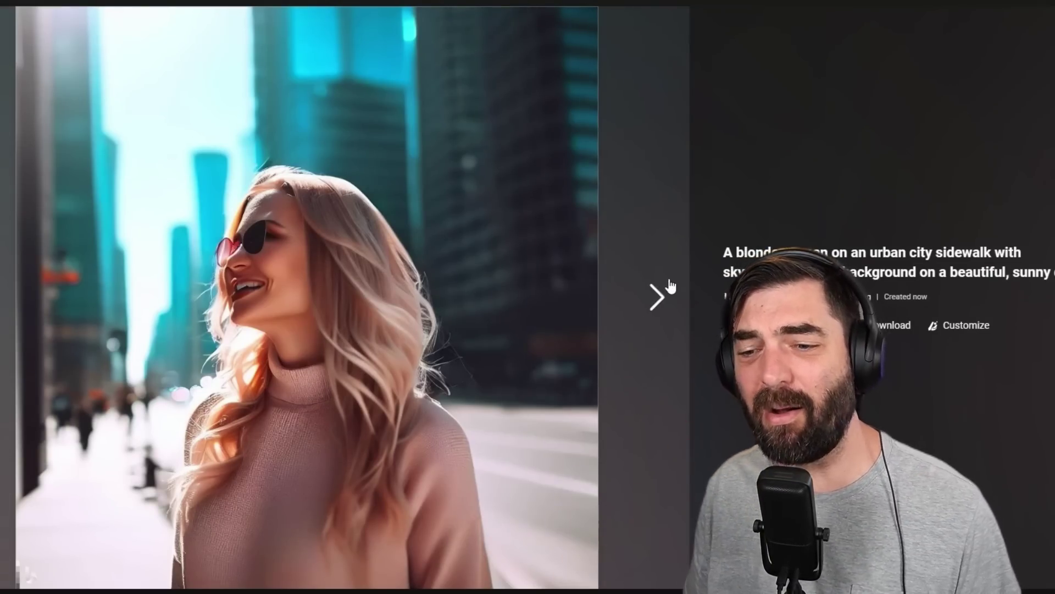
left_click(659, 296)
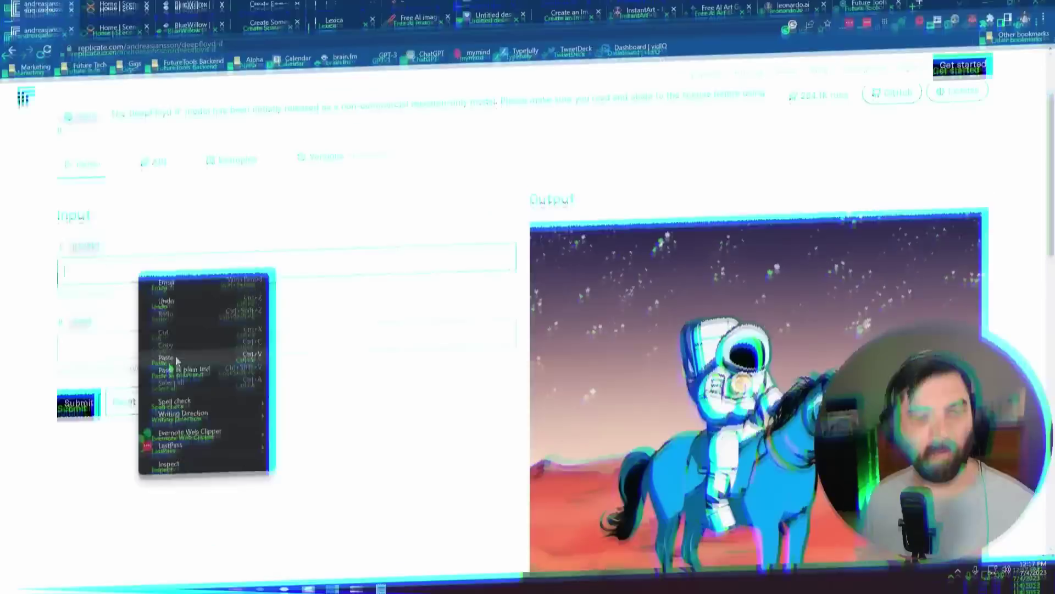
Run the blonde woman prompt in the deepfloyd-if demo on Replicate, then review its output and the model's example images
left_click(177, 360)
left_click(81, 393)
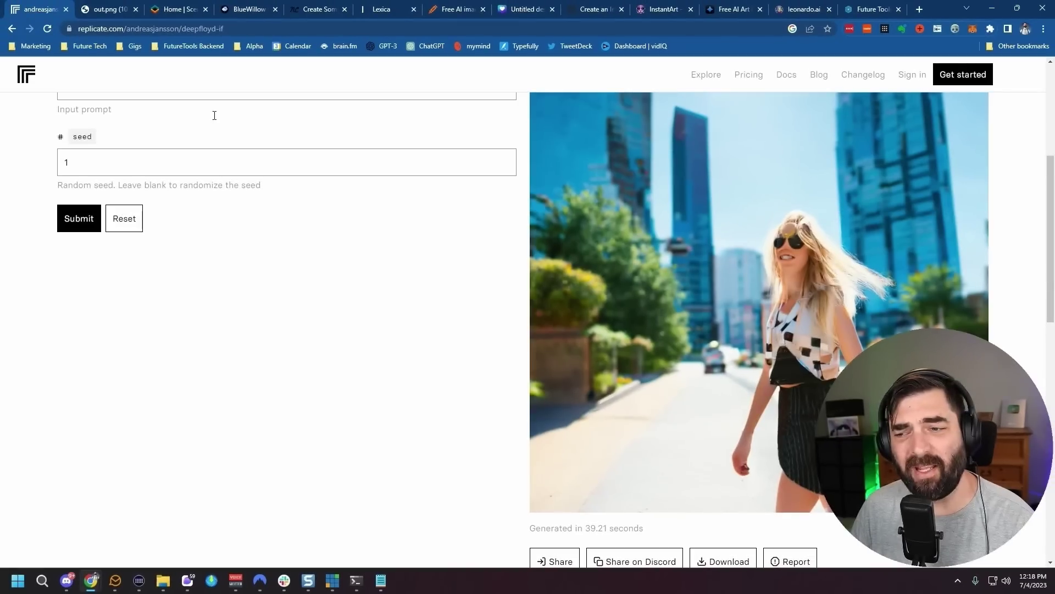
scroll(493, 437, "up", 5)
scroll(587, 388, "down", 2)
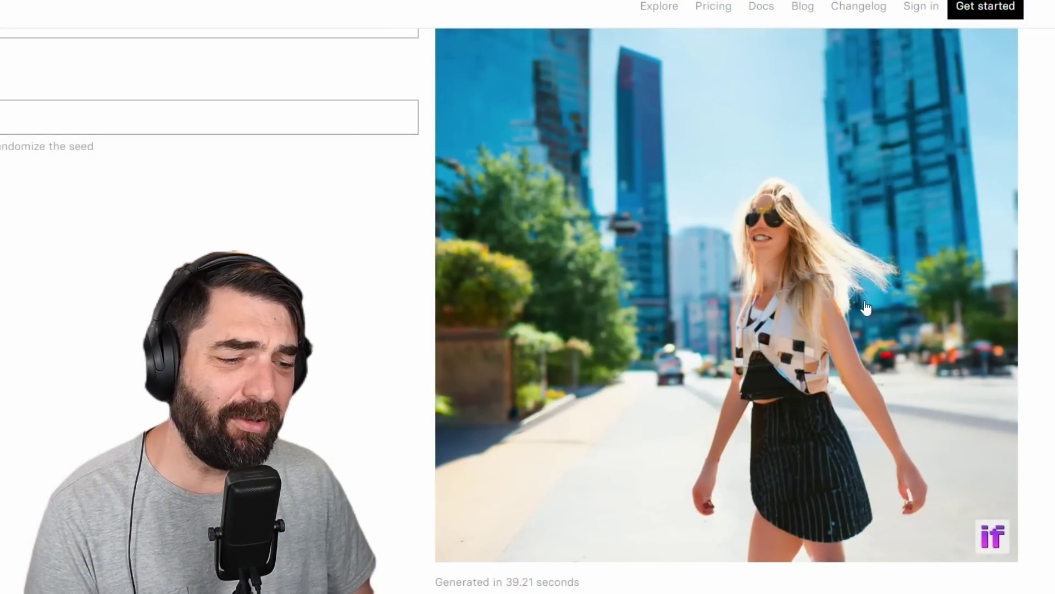
scroll(913, 437, "up", 1)
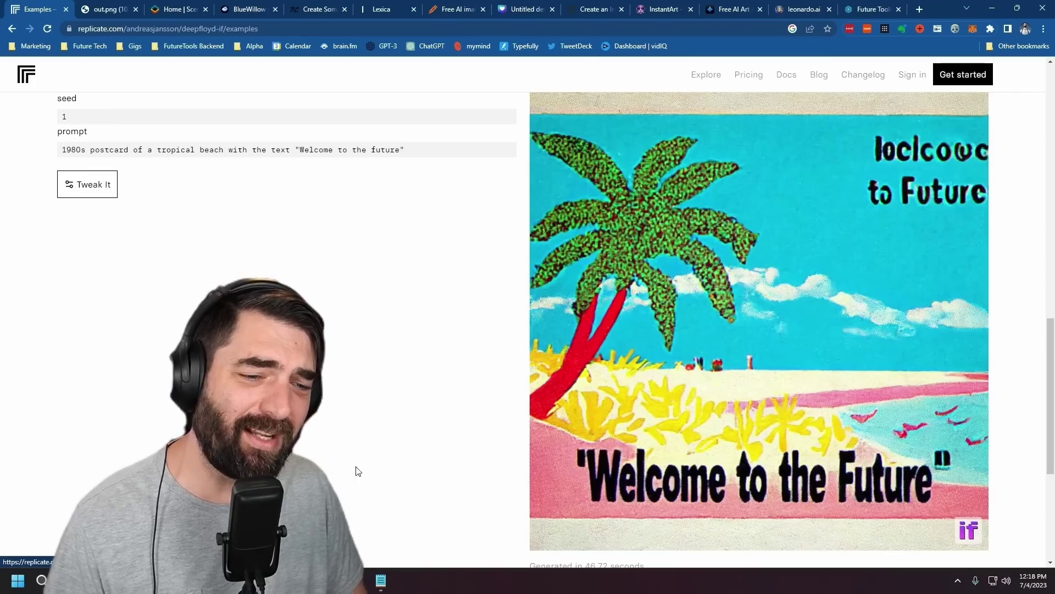
scroll(349, 424, "up", 6)
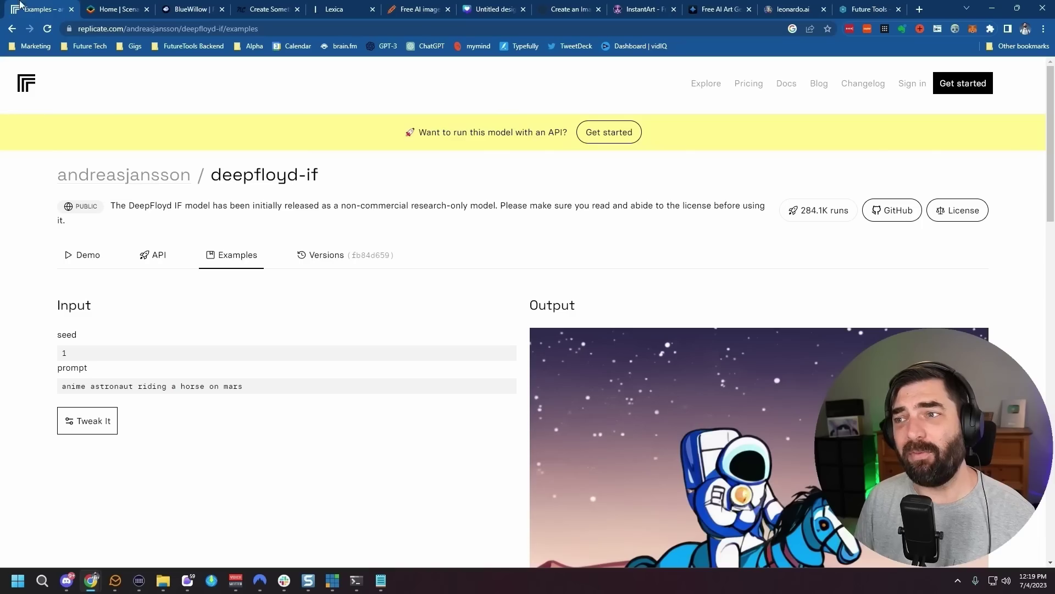
Go to the Future Tools site and filter its tools by Generative Art
left_click(871, 10)
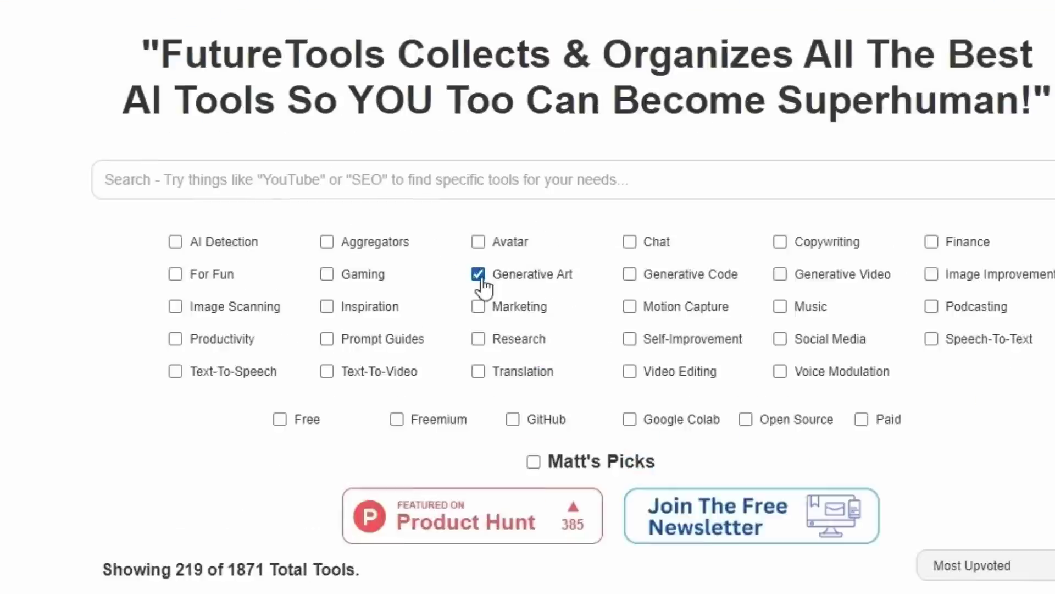
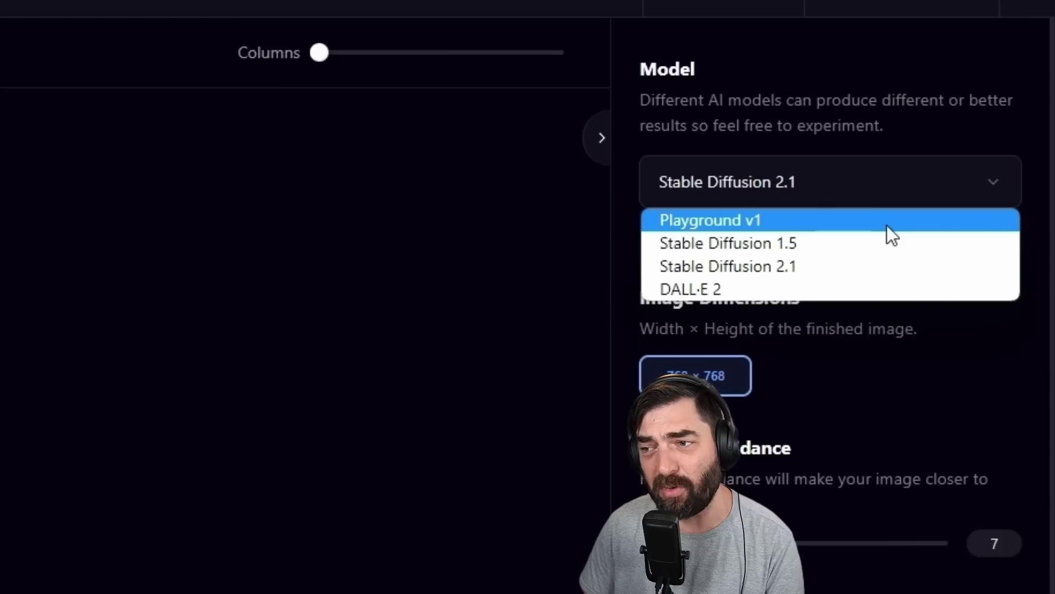
Choose the Playground v1 model and enter the prompt "A blonde woman on an urban city sidewalk with skyscrapers in the background on a beautiful, sunny day"
left_click(887, 227)
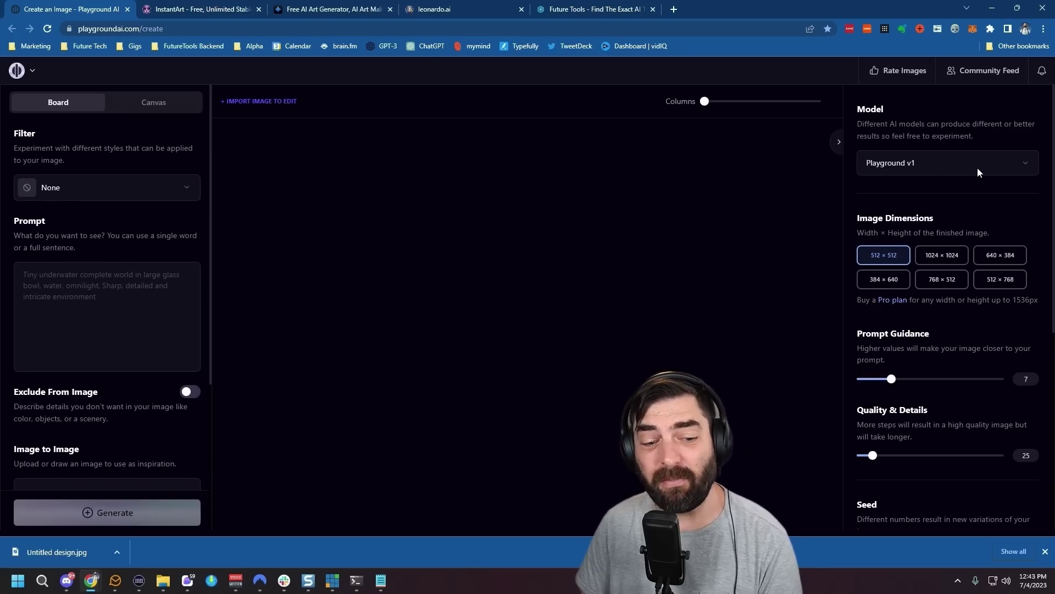
left_click(92, 299)
type("A blonde woman on an urban city sidewalk with skyscrapers in the background on a beautiful, sunny day")
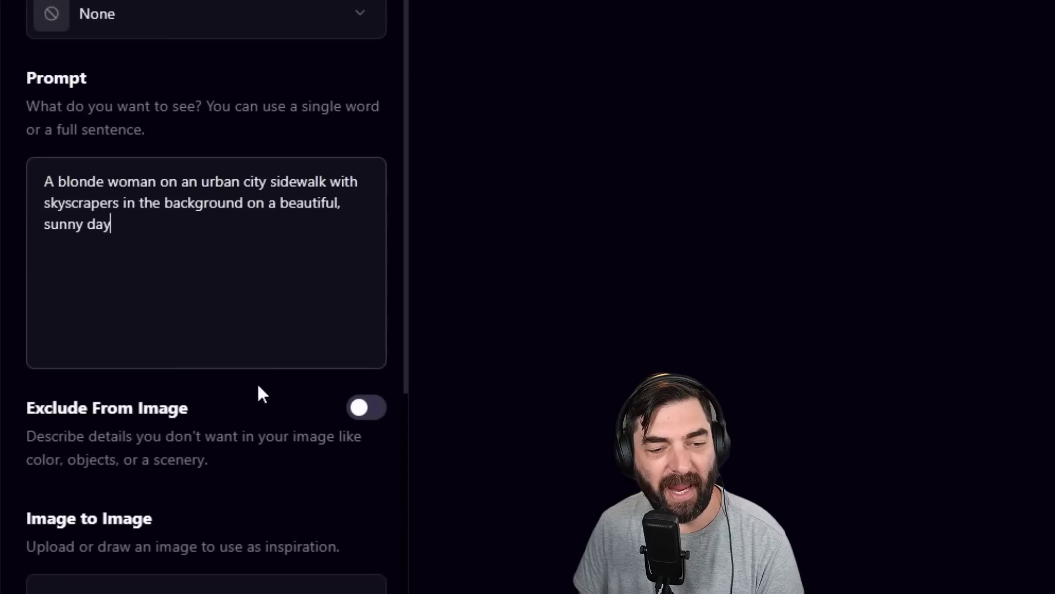
Look over the filter styles and settings, then generate images with no filter, prompt guidance 7 and quality 40, and review them
scroll(245, 312, "down", 5)
scroll(320, 25, "up", 5)
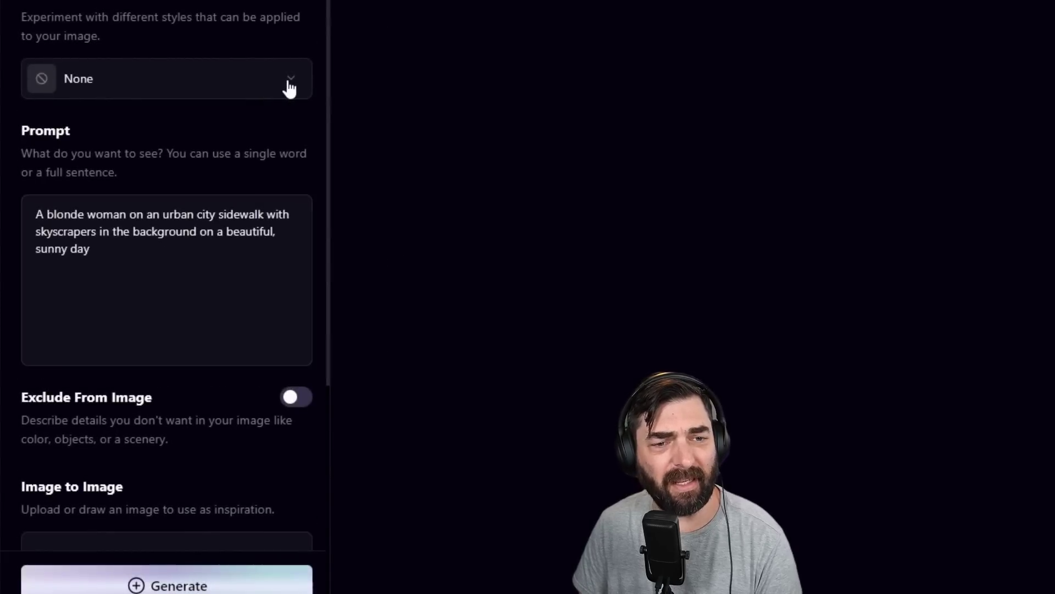
left_click(290, 86)
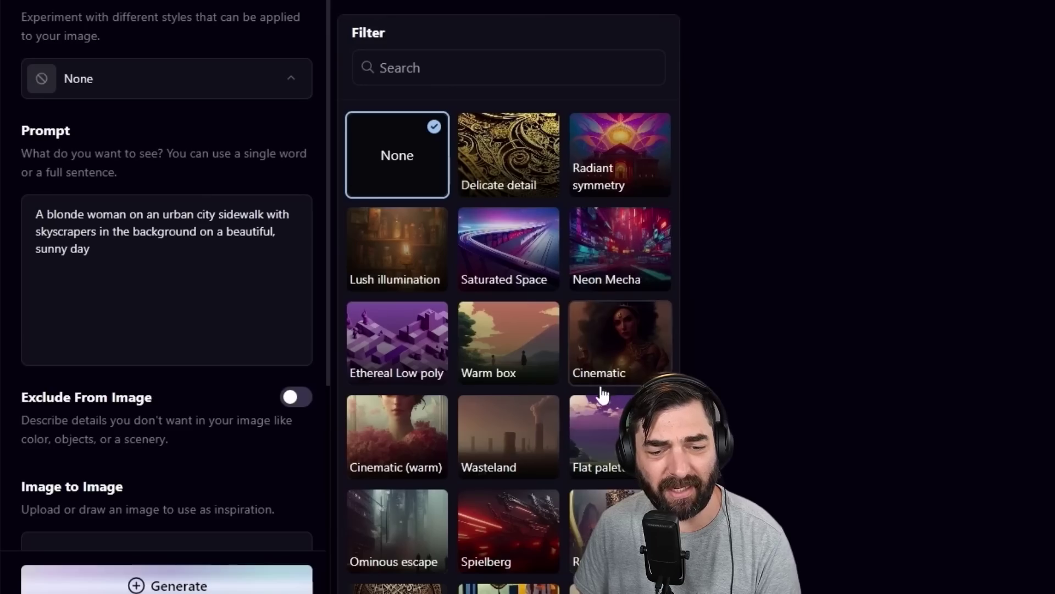
scroll(602, 395, "down", 3)
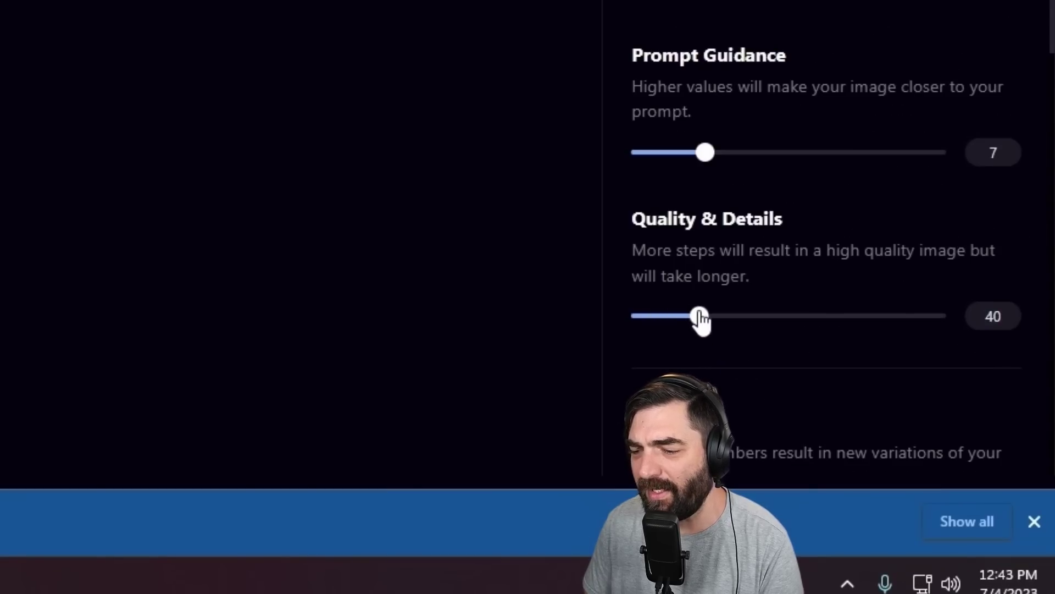
scroll(769, 316, "down", 6)
scroll(901, 217, "down", 2)
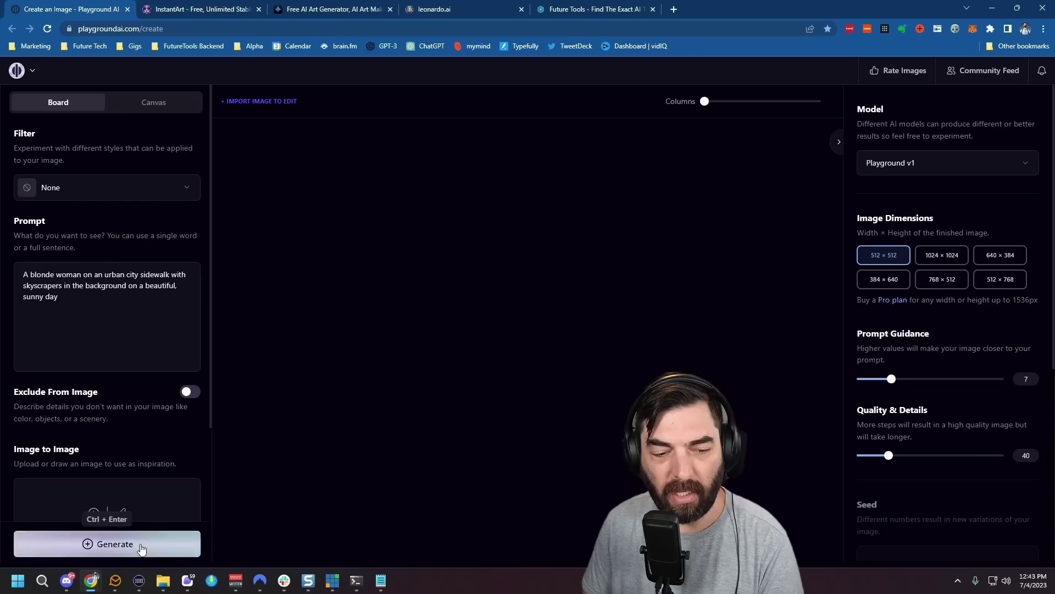
left_click(160, 542)
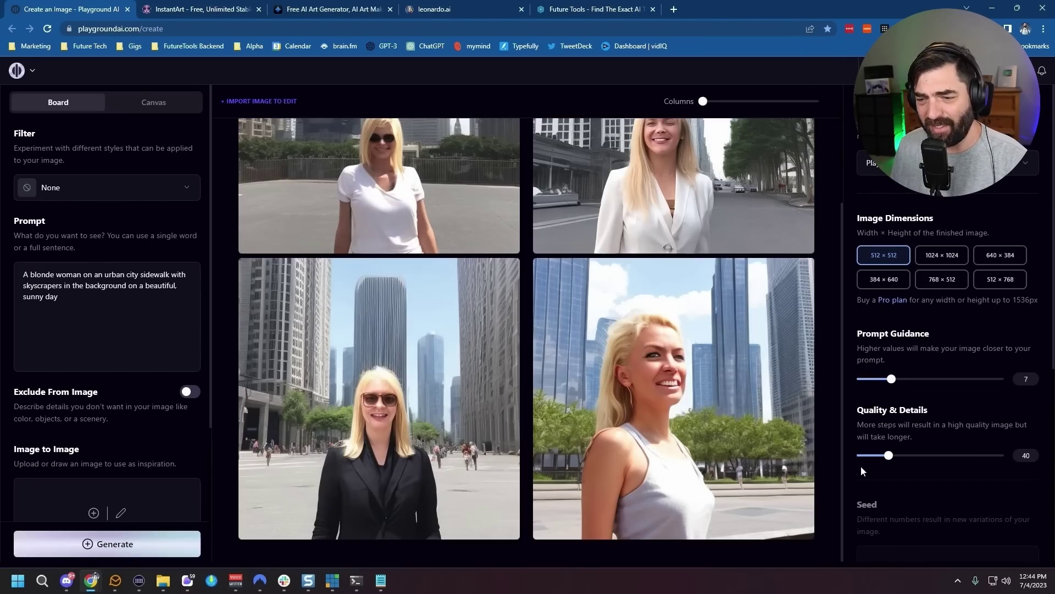
scroll(731, 440, "up", 1)
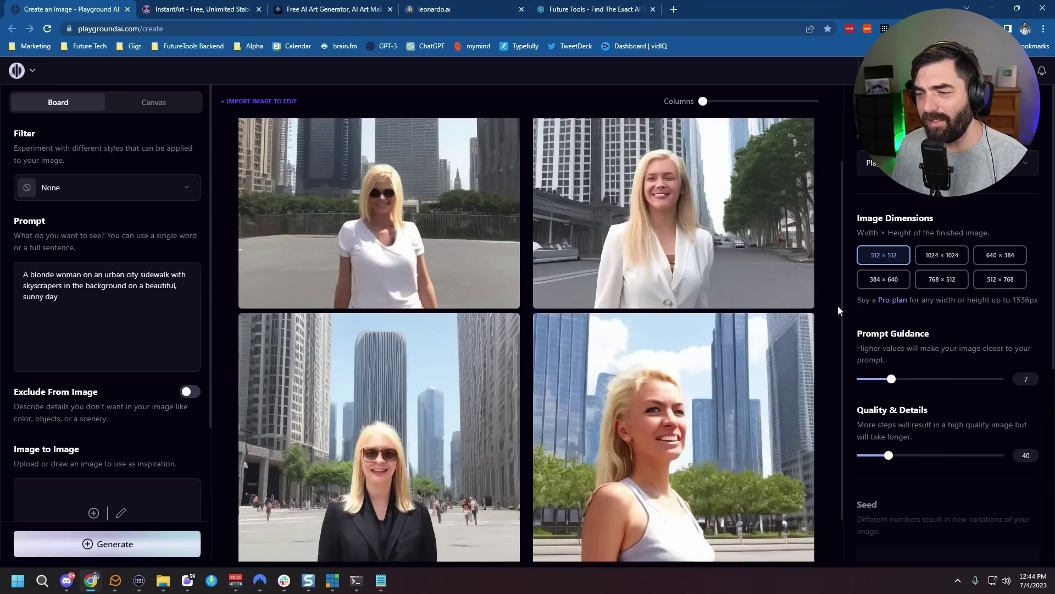
scroll(838, 305, "up", 2)
mouse_move(802, 386)
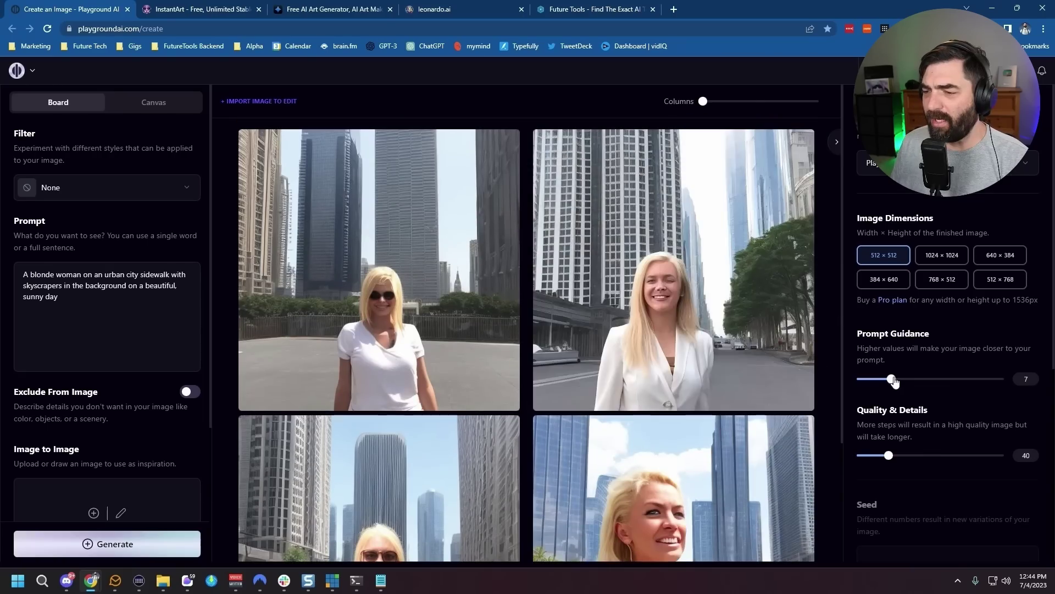
Set Prompt Guidance to 12 and Quality & Details to 60, then generate new images
left_click_drag(891, 378, 916, 380)
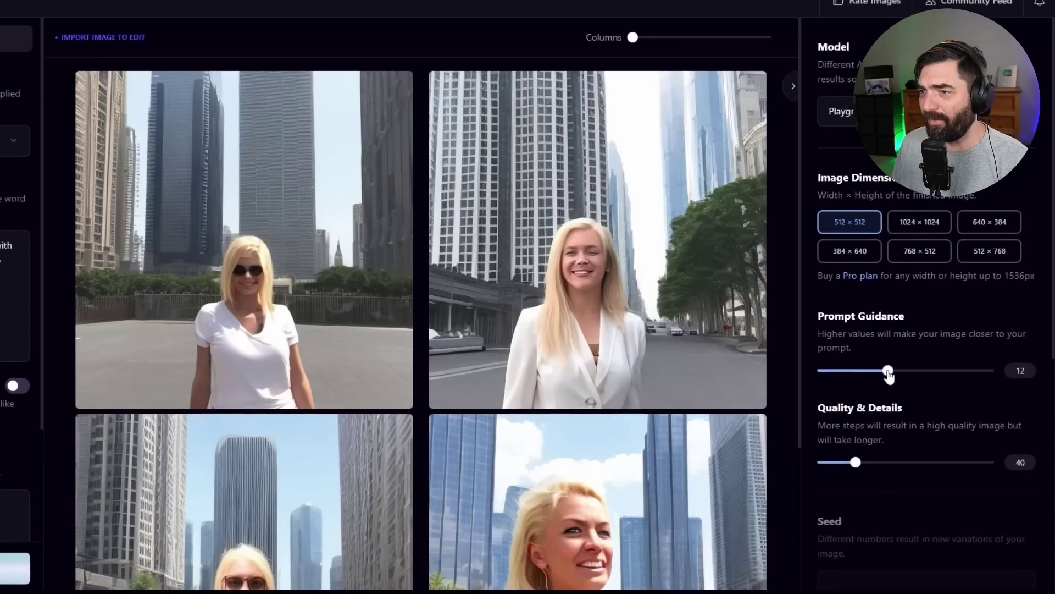
left_click_drag(855, 461, 881, 464)
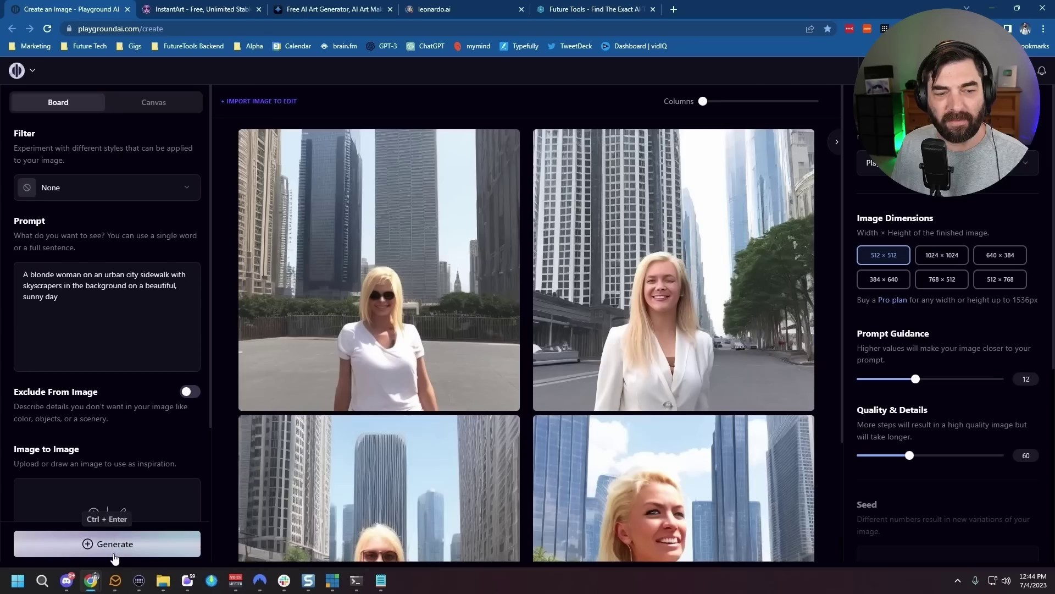
left_click(114, 544)
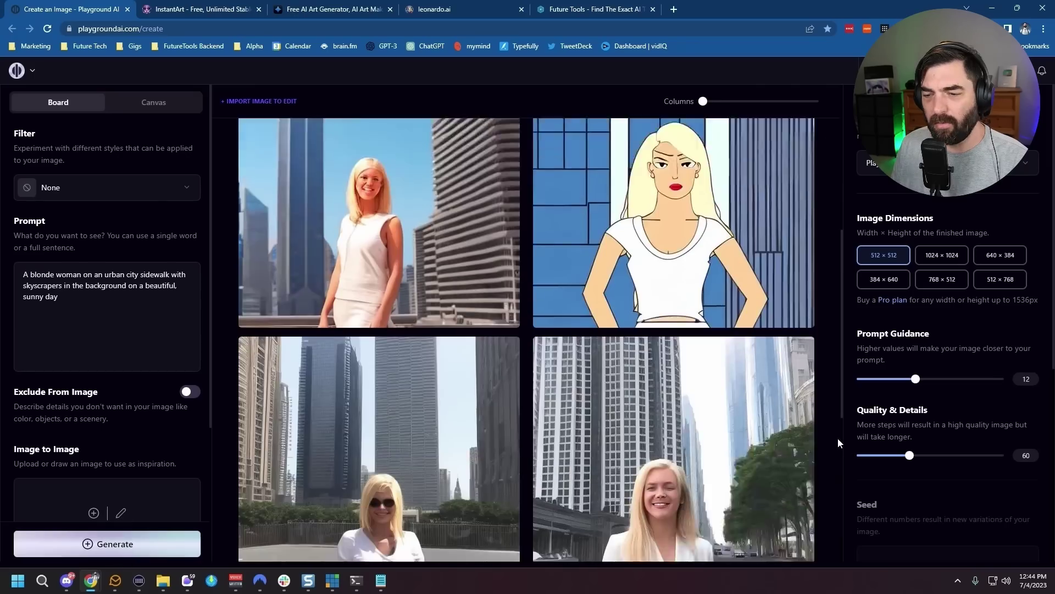
Review the new images and enlarge the one of the woman in sunglasses and a blue shirt
scroll(838, 437, "up", 5)
scroll(838, 437, "down", 1)
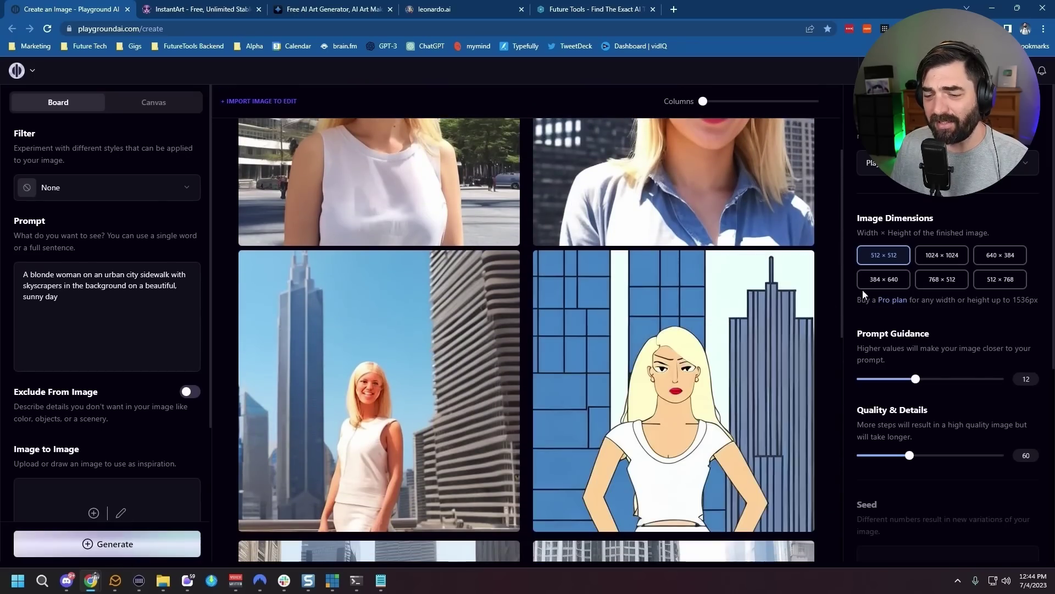
mouse_move(356, 460)
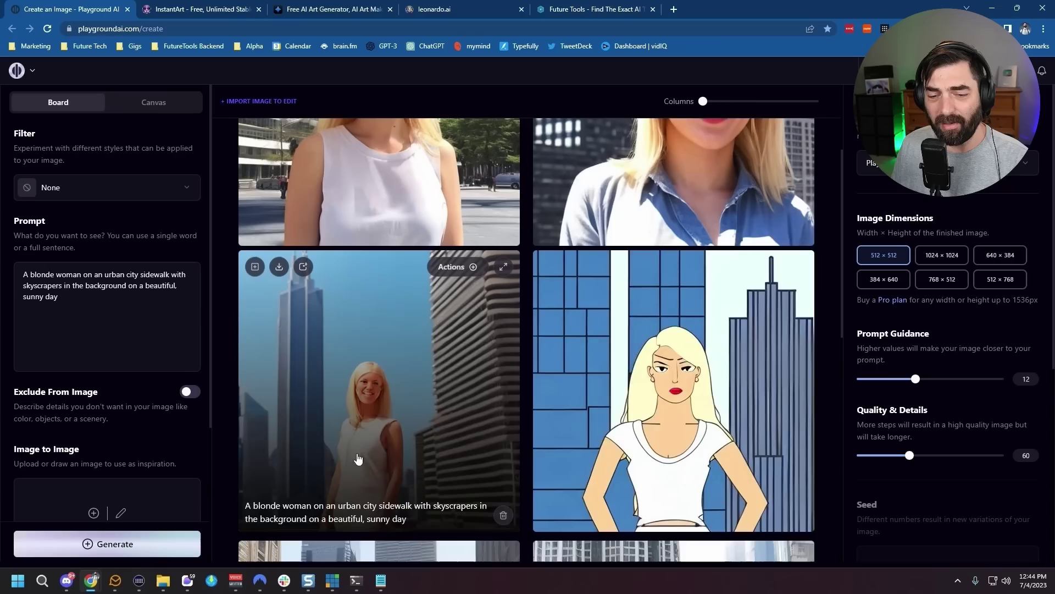
scroll(435, 443, "up", 3)
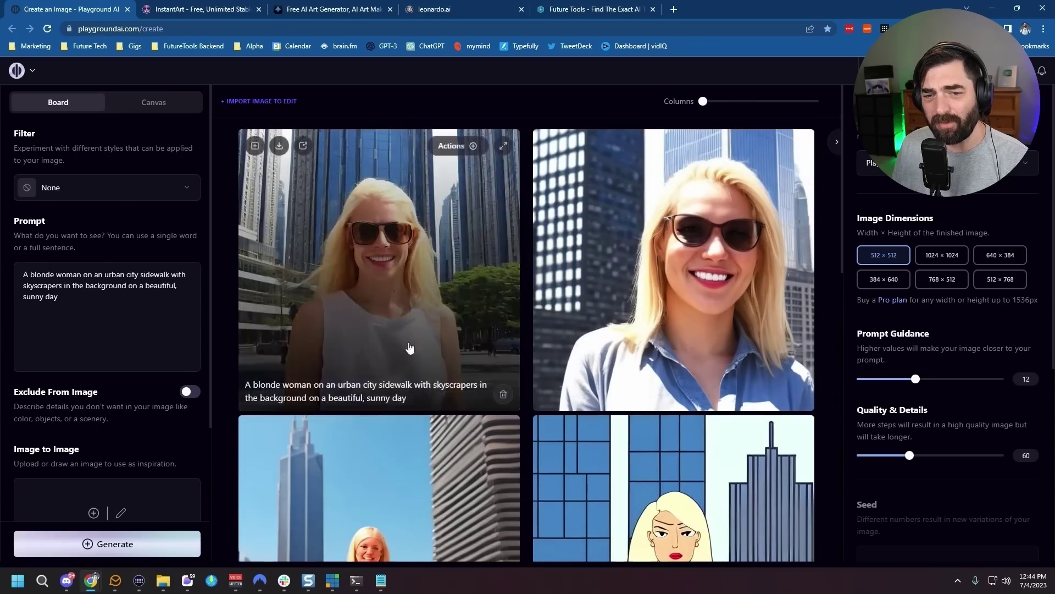
left_click(602, 351)
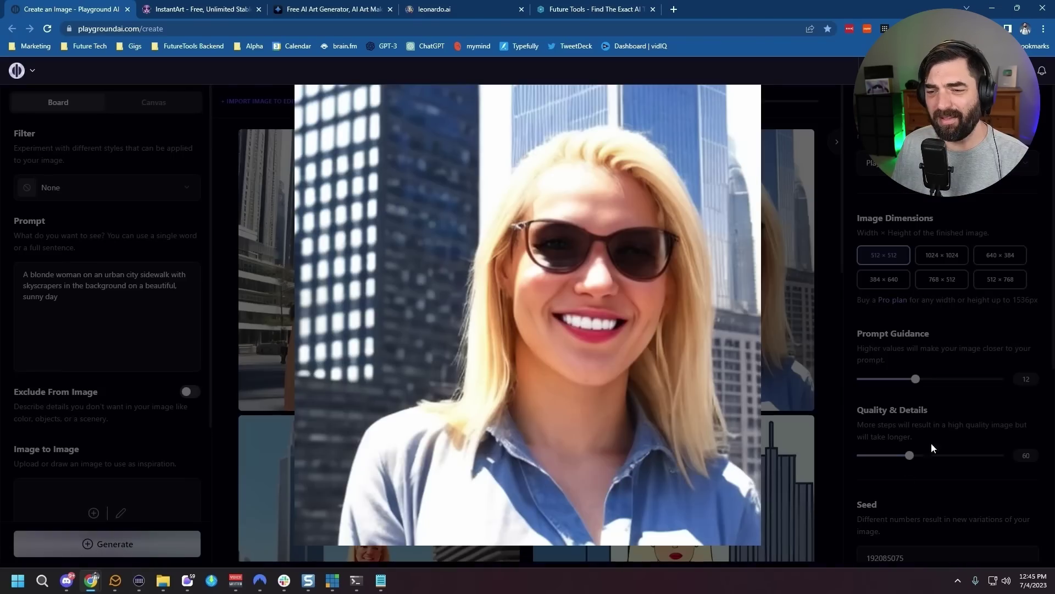
key("Escape")
Apply the Masterpiece filter and generate images from the same prompt
left_click(145, 189)
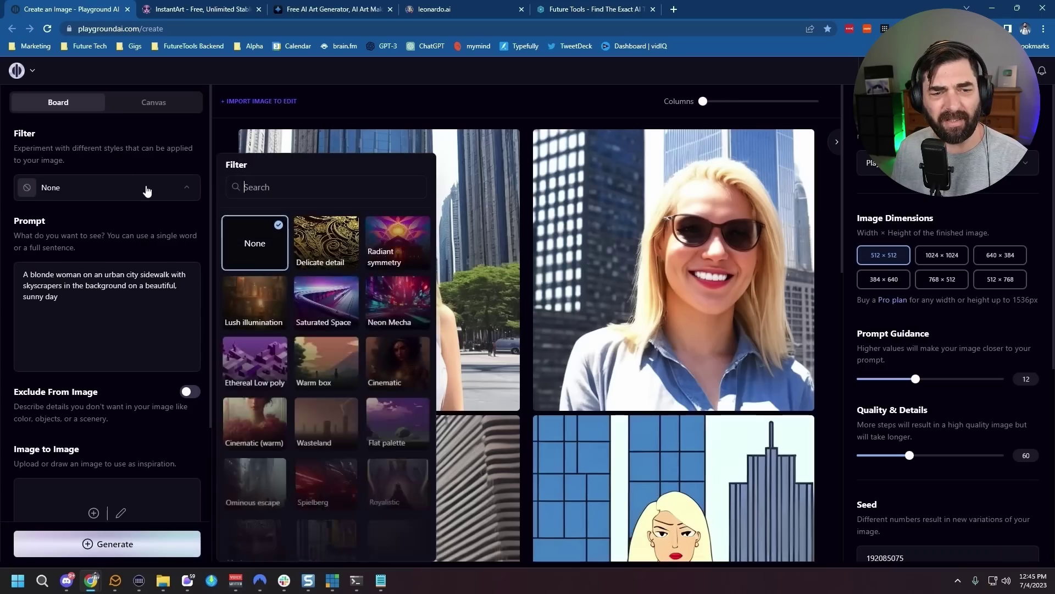
scroll(341, 342, "down", 1)
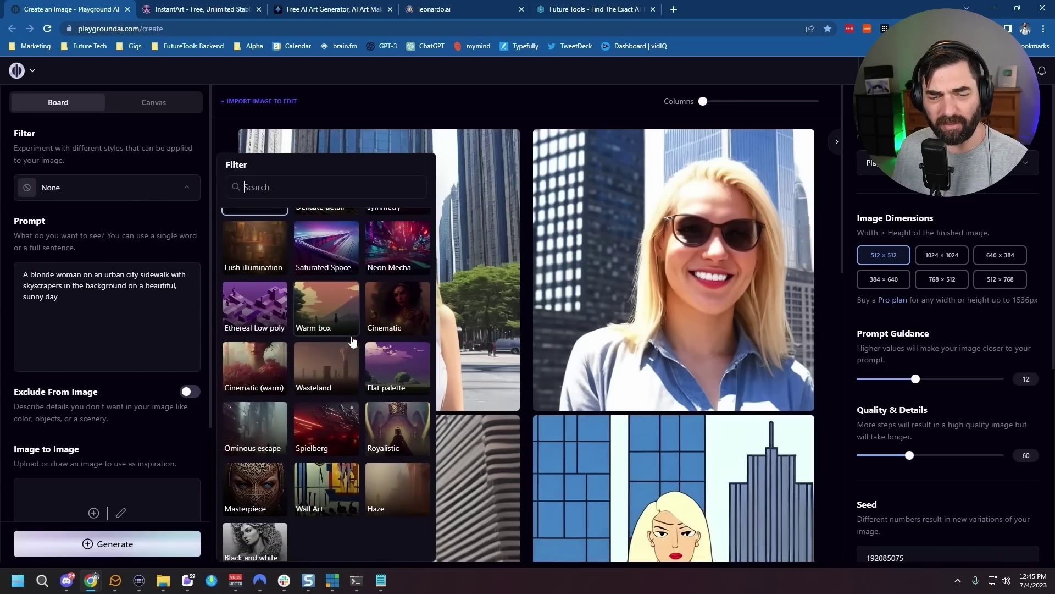
left_click(255, 488)
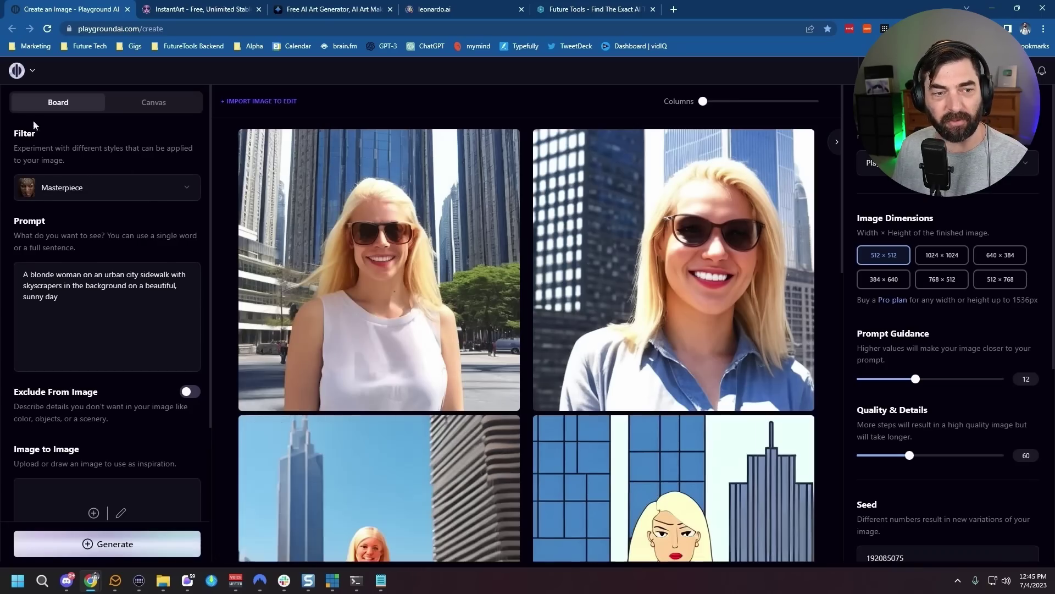
left_click(92, 544)
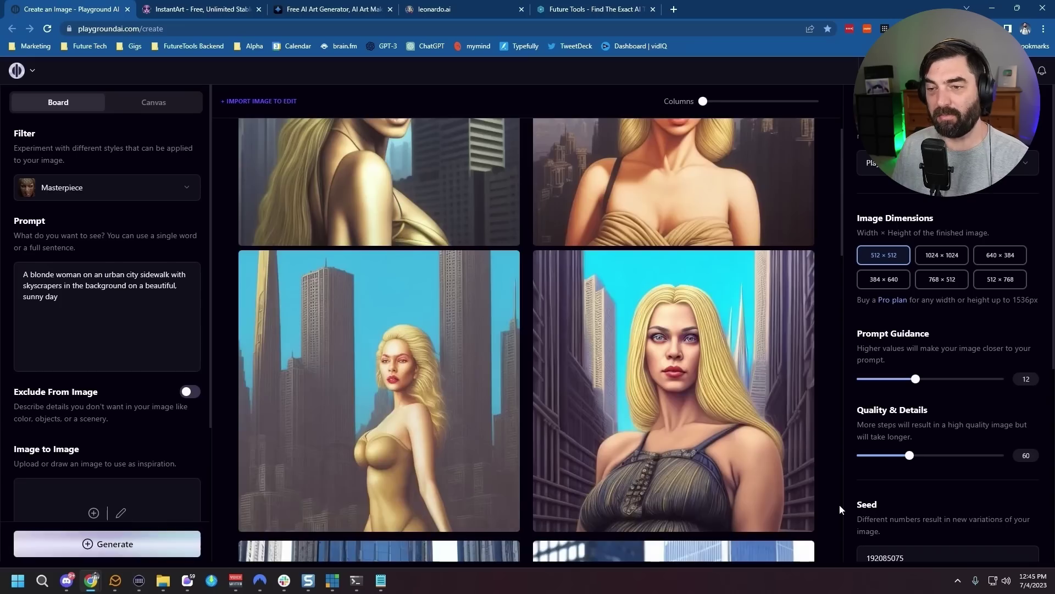
Review the images made with the Masterpiece and Cinematic filters, enlarging the Cinematic close-up portrait
scroll(838, 505, "up", 3)
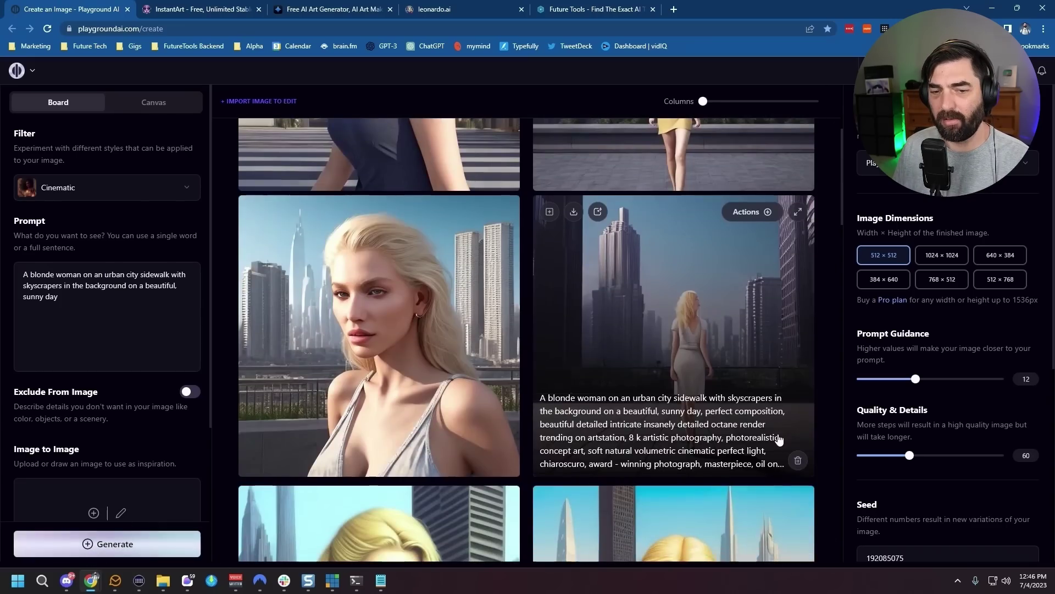
scroll(778, 438, "up", 1)
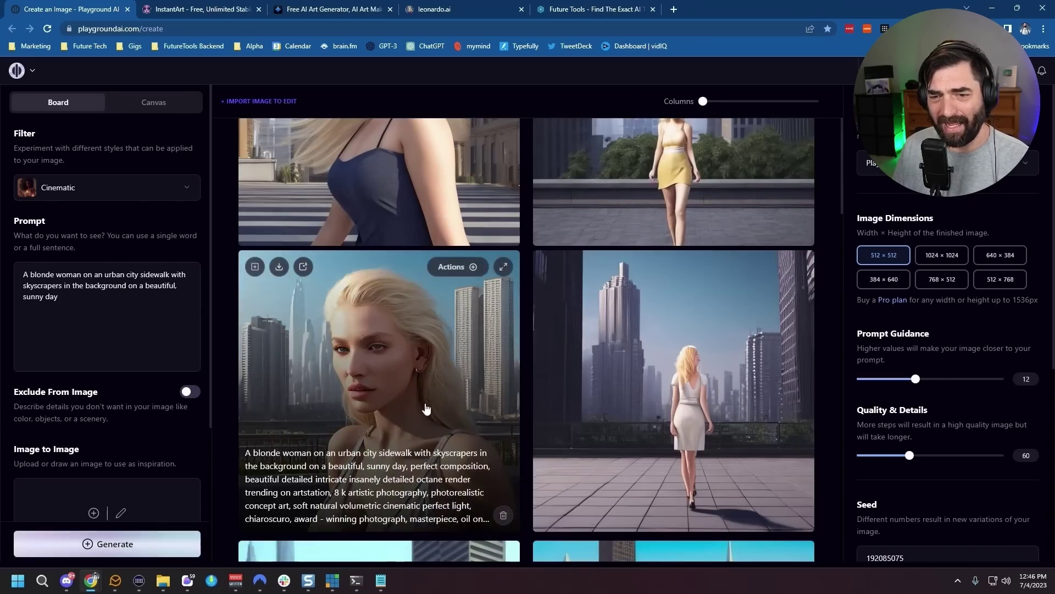
left_click(431, 379)
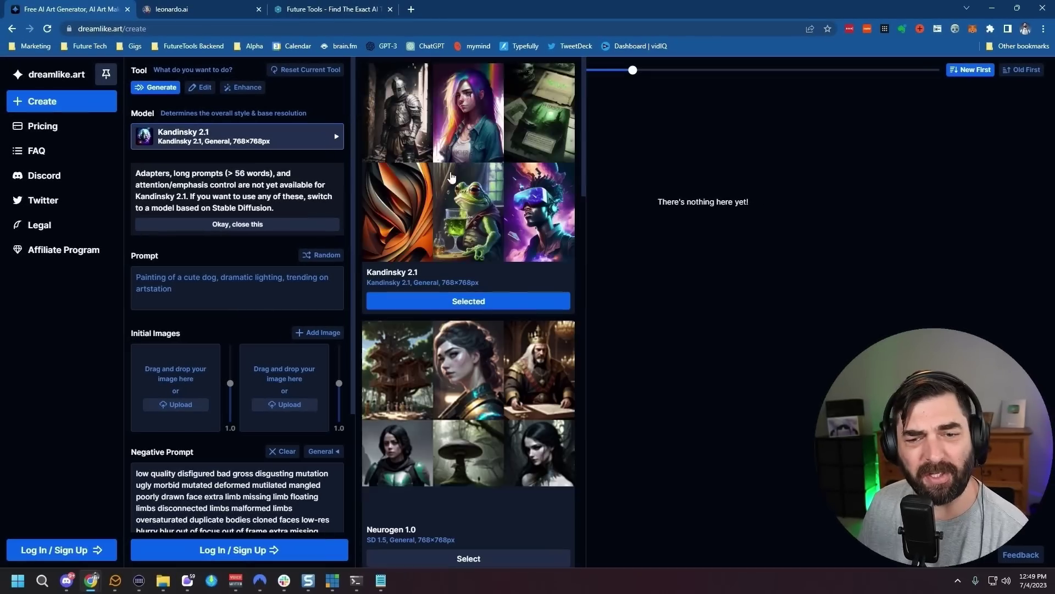
On dreamlike.art, look through the available image models and their sample pictures, from Kandinsky 2.1 to Stable Diffusion 1.5
scroll(525, 304, "down", 5)
scroll(524, 304, "down", 10)
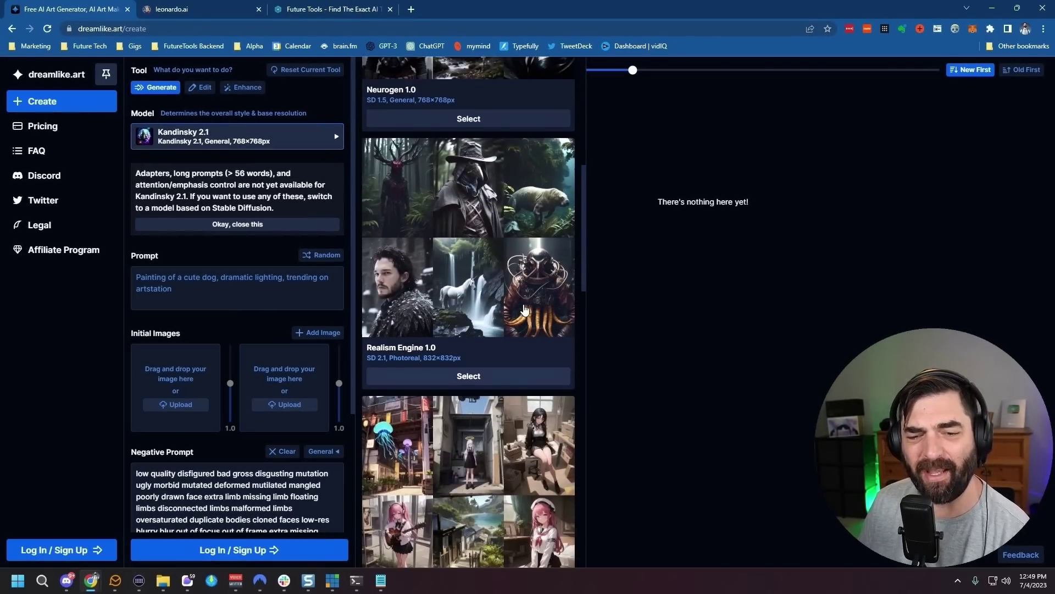
scroll(523, 316, "down", 10)
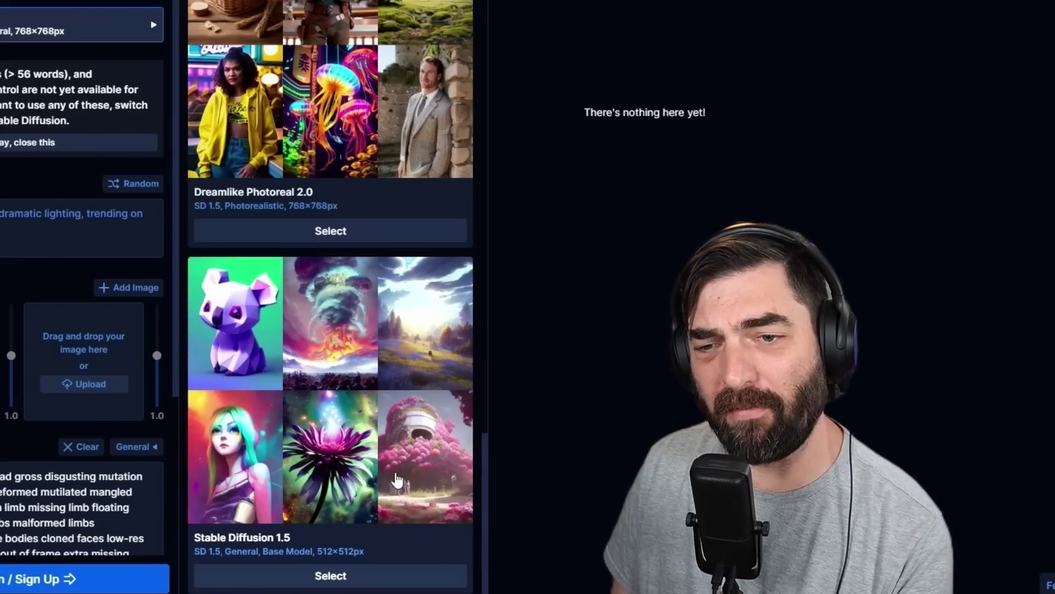
scroll(351, 486, "up", 4)
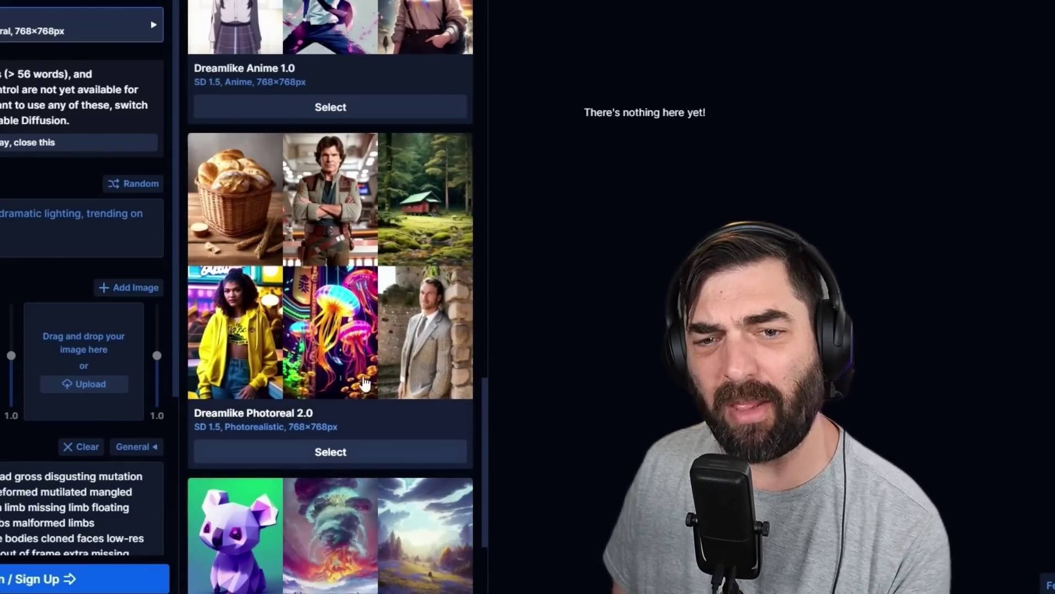
scroll(385, 346, "up", 4)
scroll(390, 342, "up", 20)
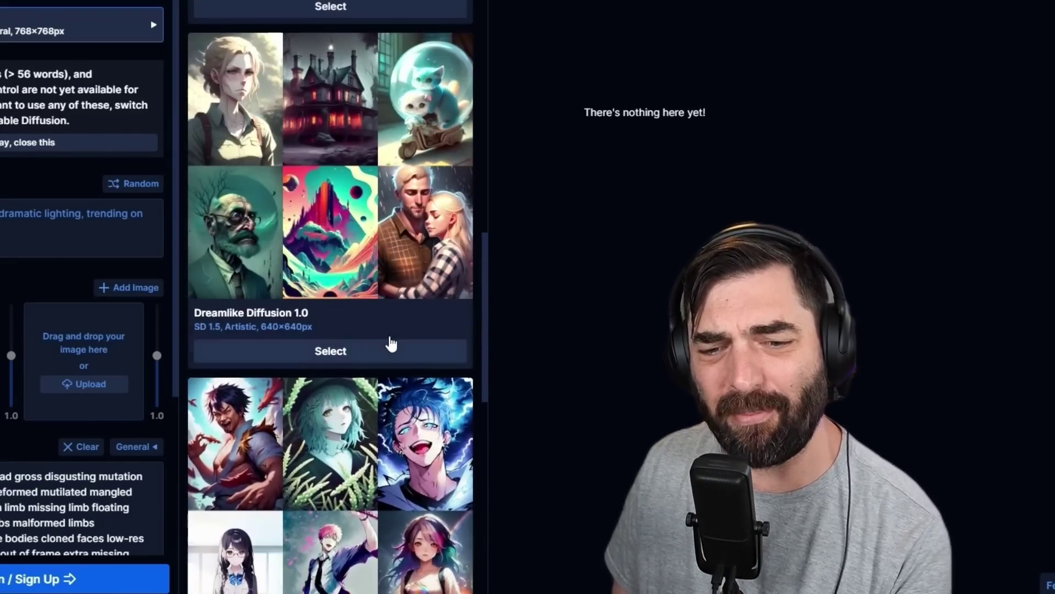
scroll(416, 382, "up", 10)
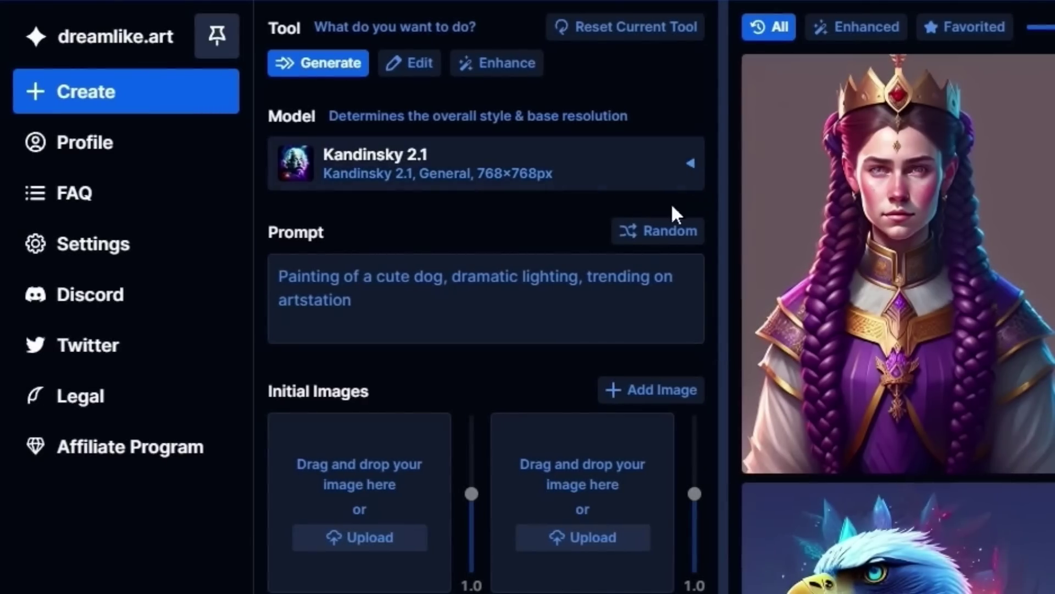
Keep the Kandinsky 2.1 model and enter the prompt "A blonde woman on an urban city sidewalk with skyscrapers in the background on a beautiful, sunny day"
left_click(693, 183)
left_click(692, 179)
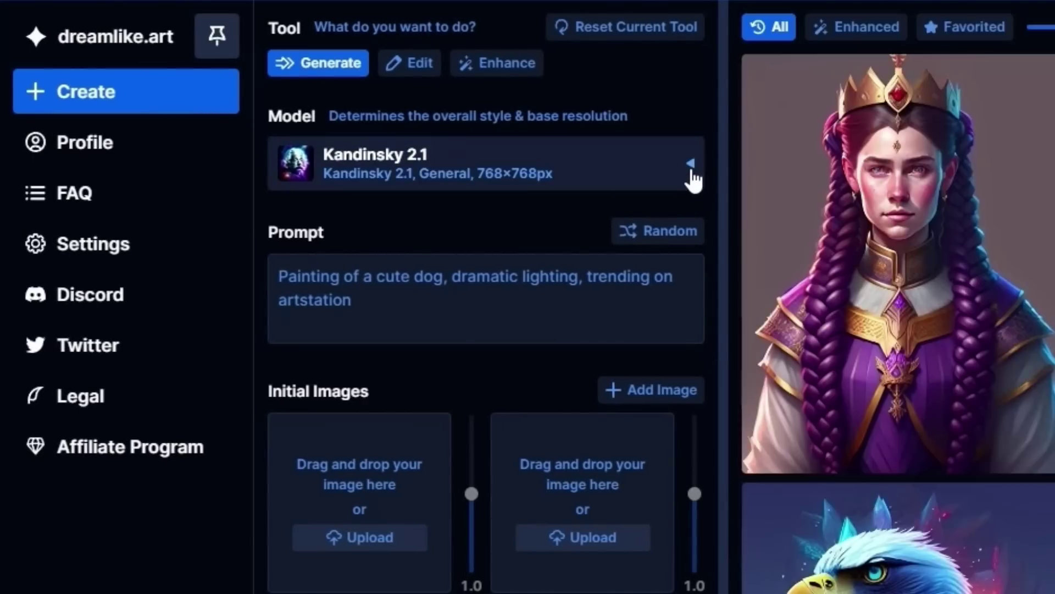
left_click(688, 171)
left_click(688, 171)
right_click(477, 300)
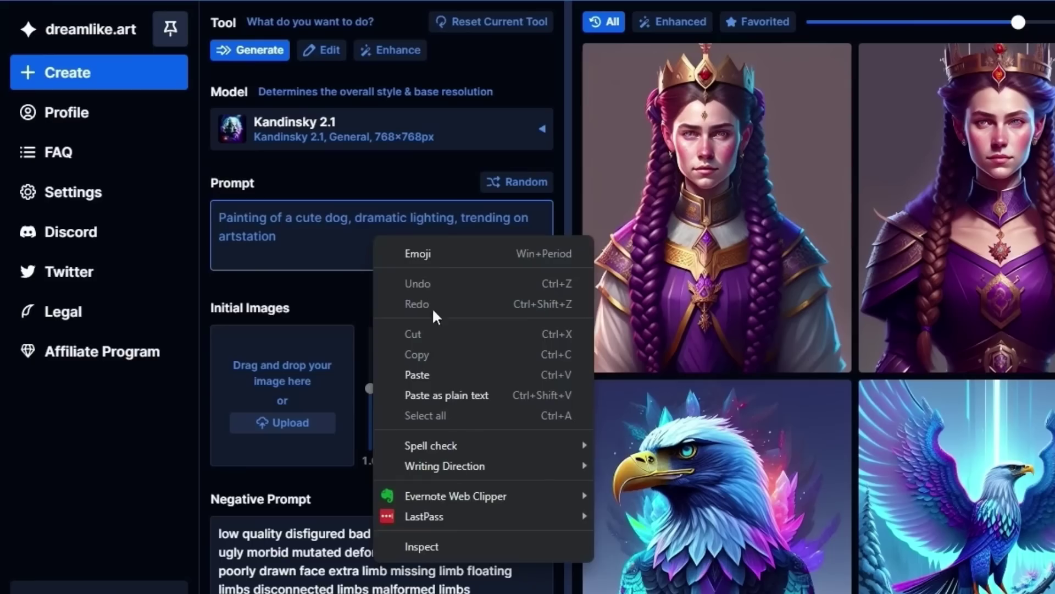
left_click(445, 375)
Generate four images with the Square (1:1) aspect ratio and open the one of the woman wearing glasses
scroll(469, 579, "down", 2)
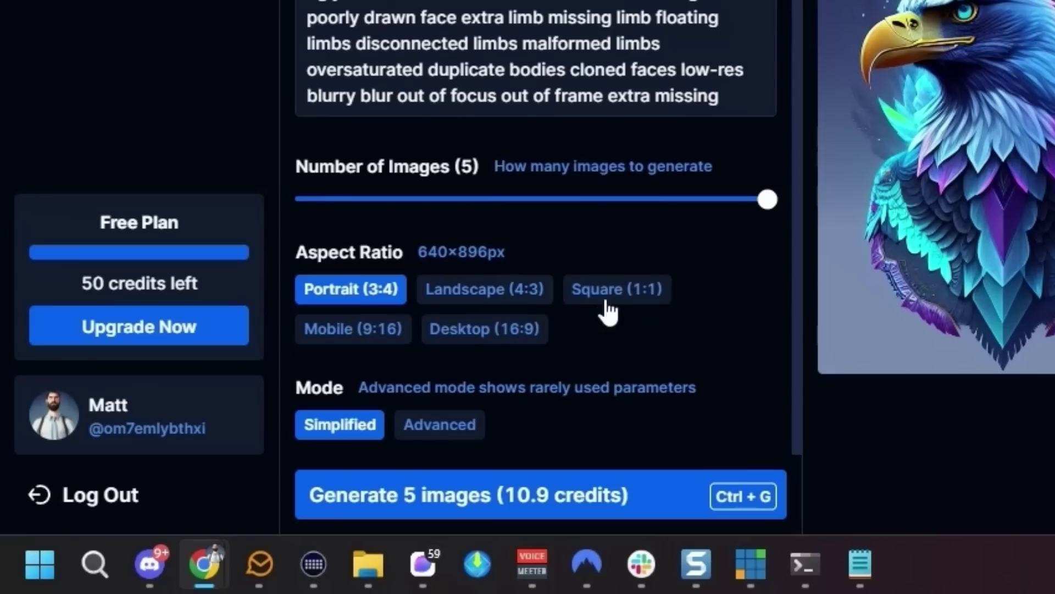
left_click(623, 297)
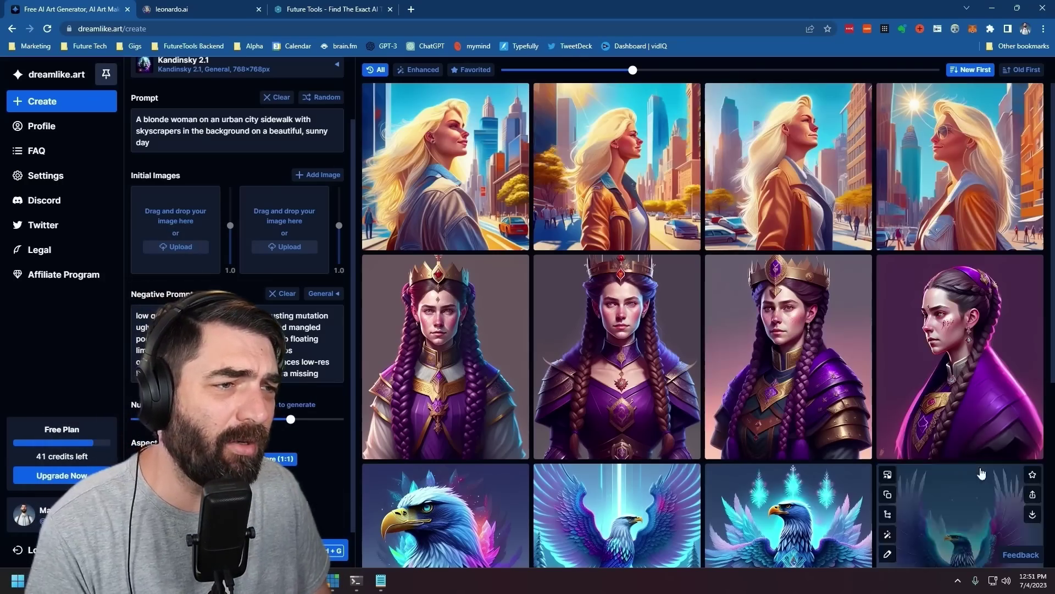
mouse_move(767, 440)
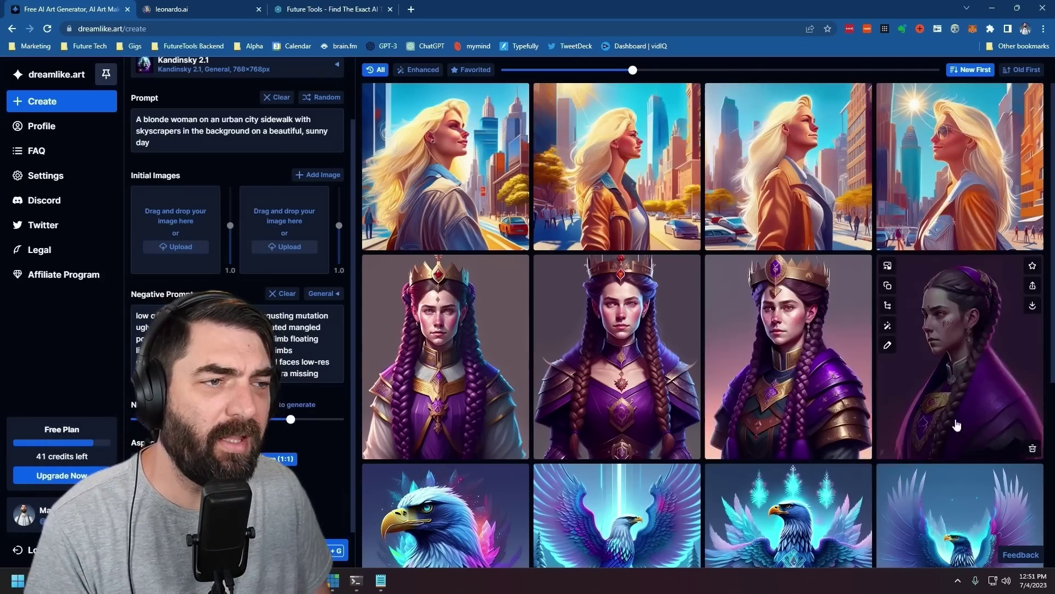
left_click(984, 189)
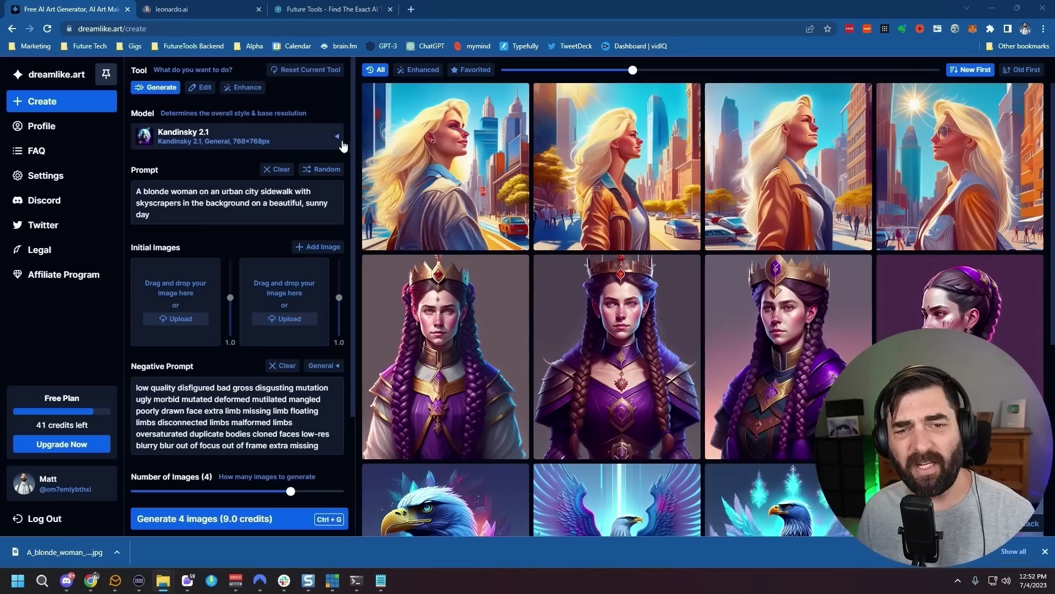
Switch the generation model to Realism Engine 1.0
left_click(336, 136)
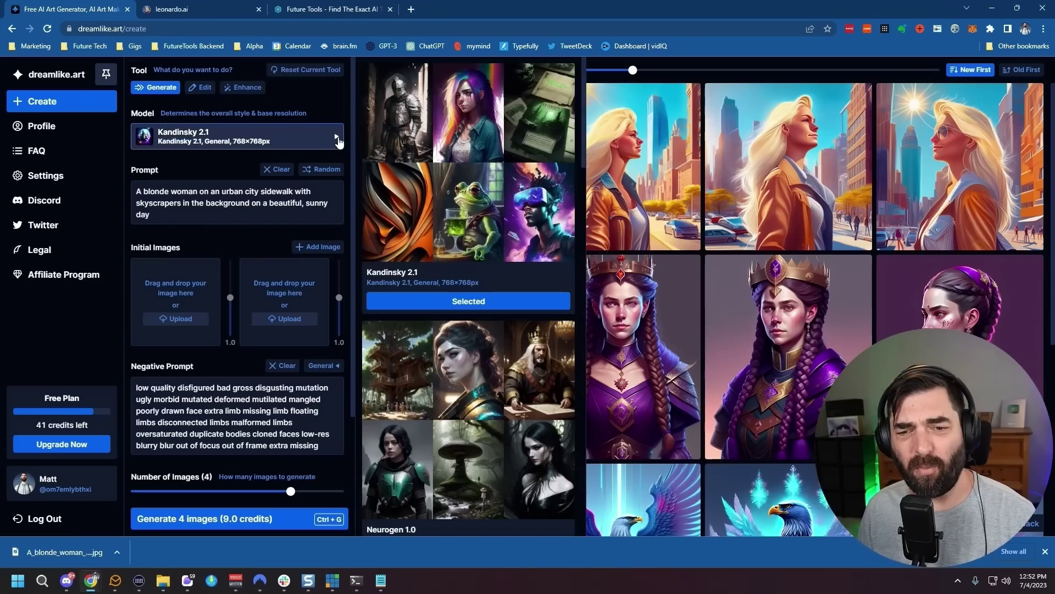
scroll(484, 206, "down", 1)
scroll(483, 205, "down", 4)
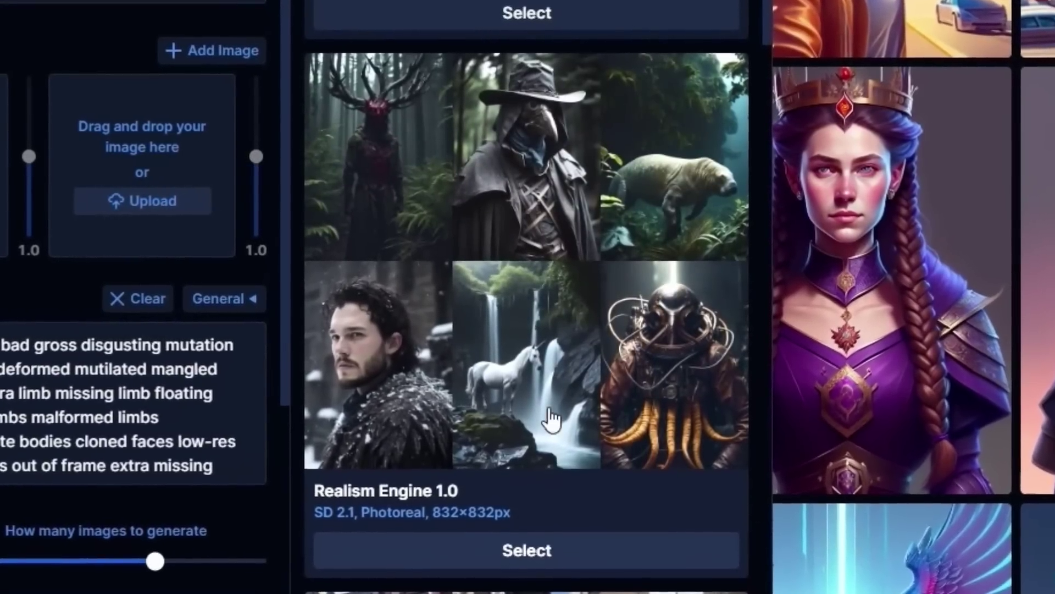
left_click(541, 542)
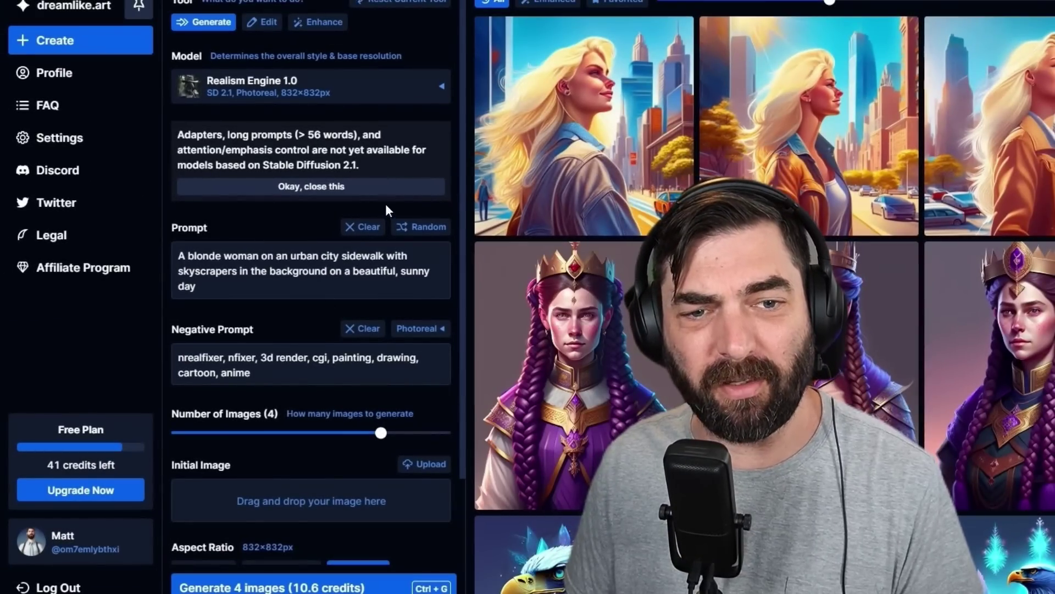
Dismiss the notice about Stable Diffusion 2.1 models and view the four Realism Engine 1.0 images one by one at full size
left_click(286, 186)
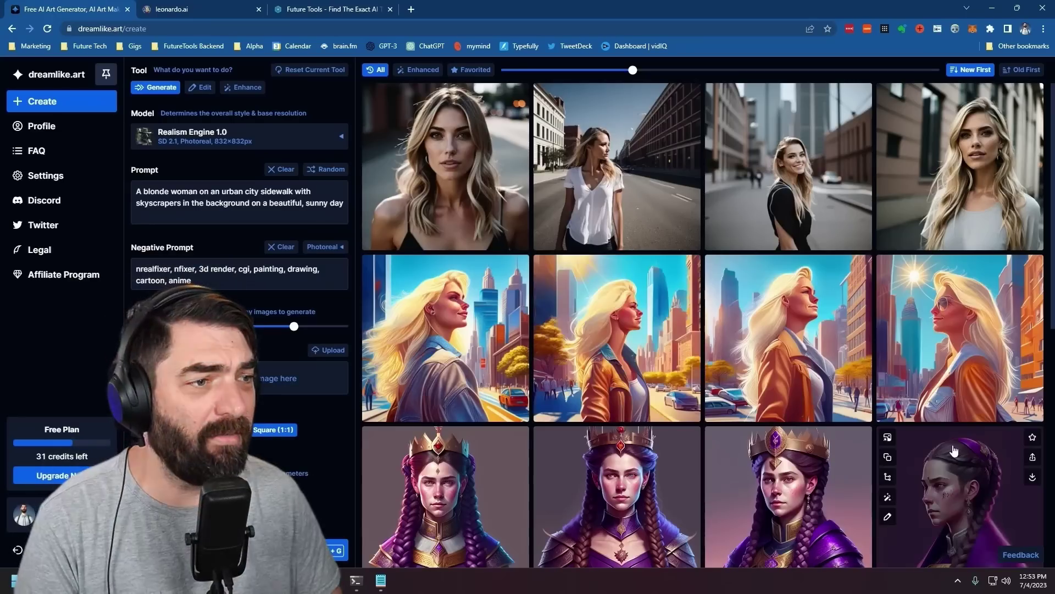
left_click(960, 166)
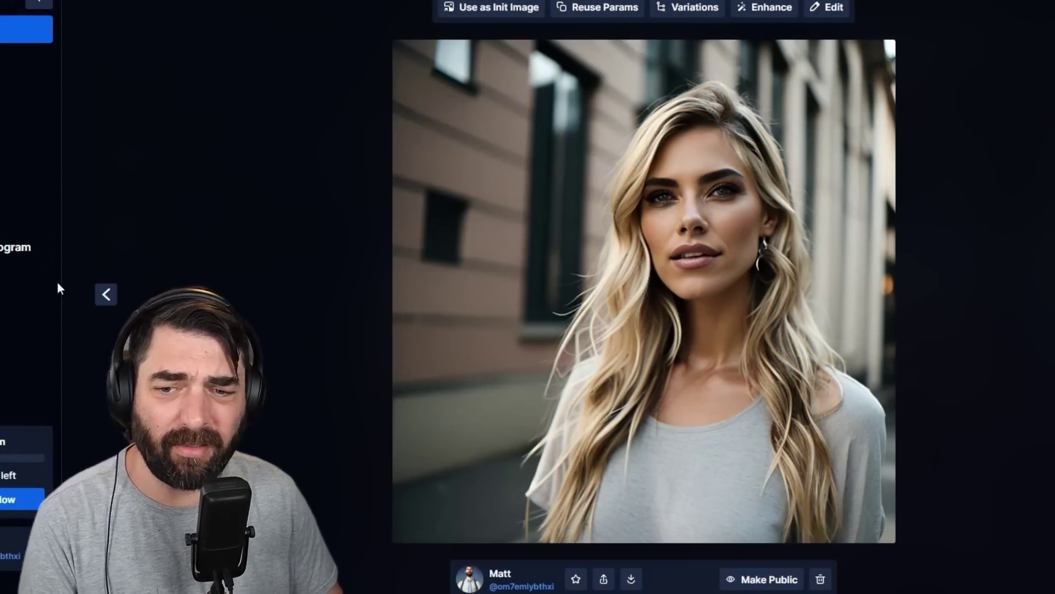
left_click(106, 294)
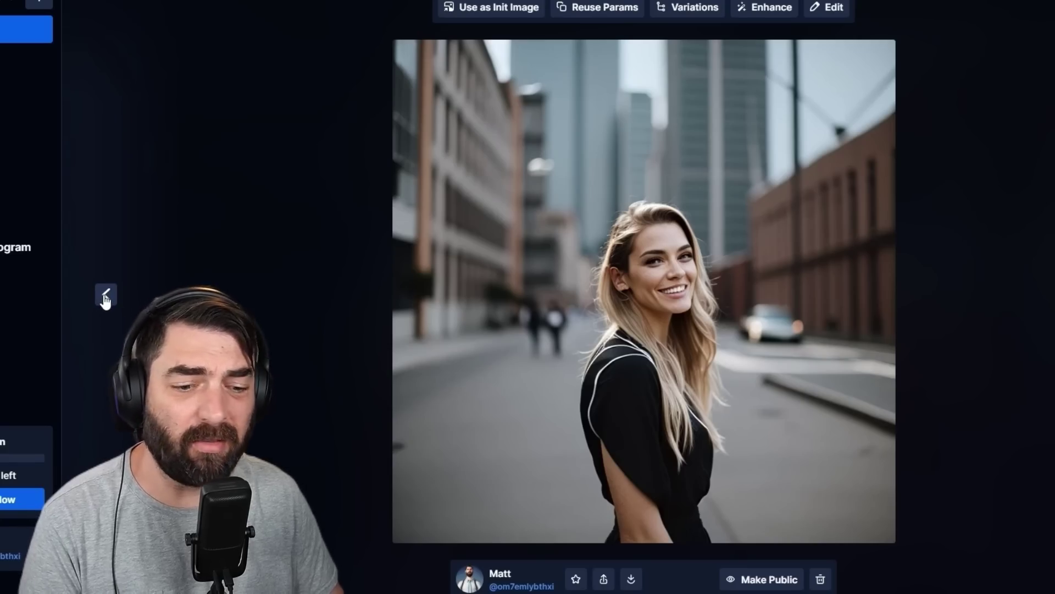
left_click(106, 295)
left_click(106, 297)
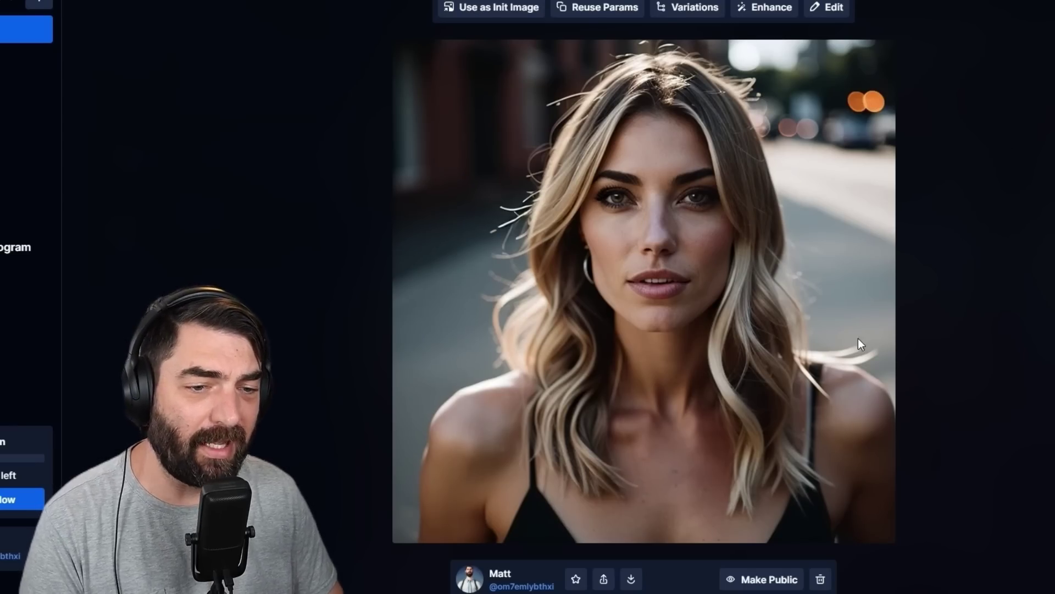
left_click(106, 294)
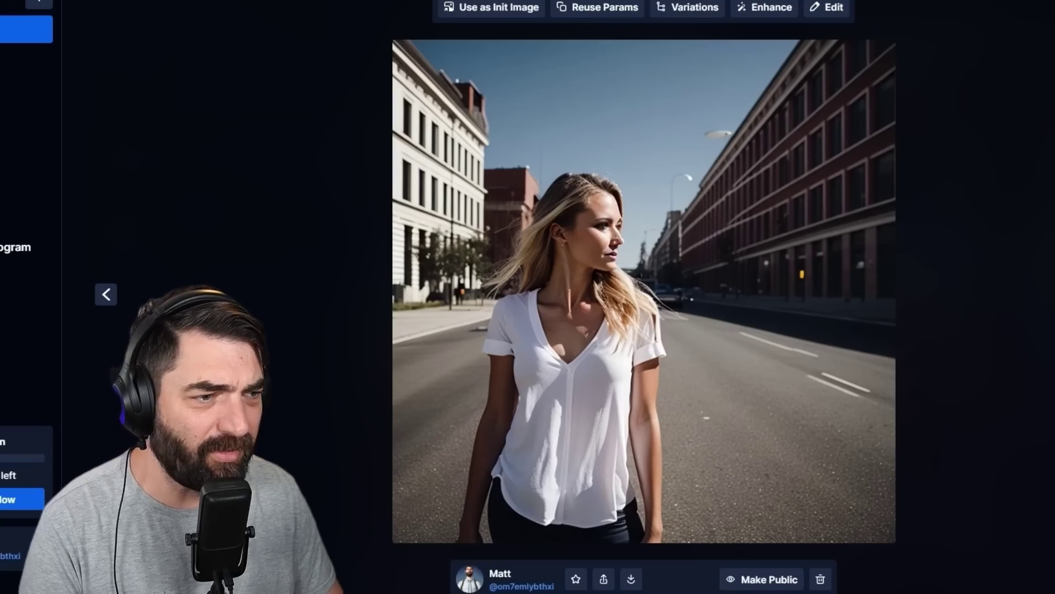
key("Left")
key("Left")
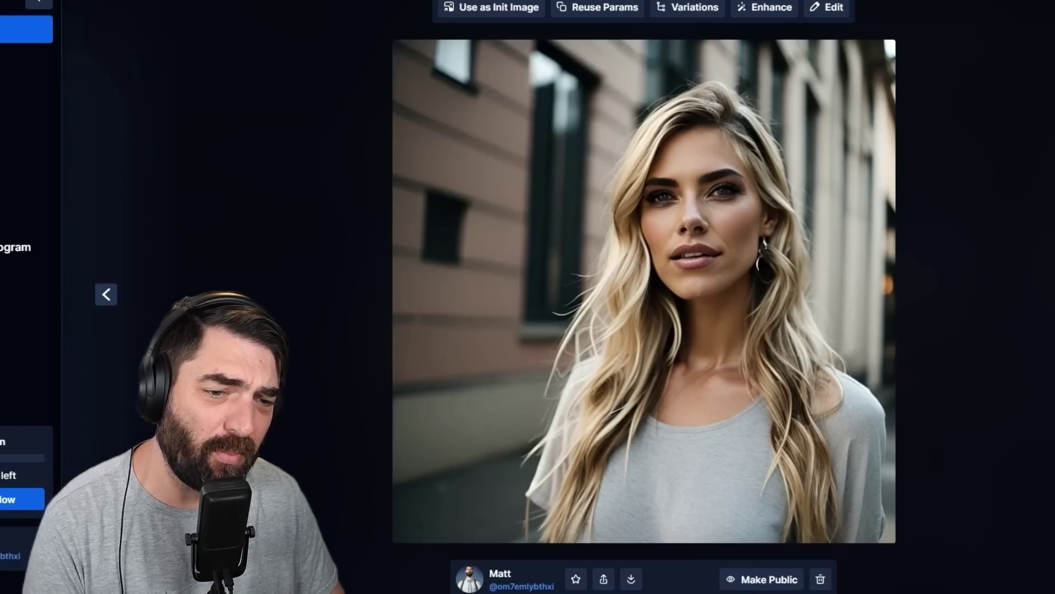
left_click(106, 294)
key("Left")
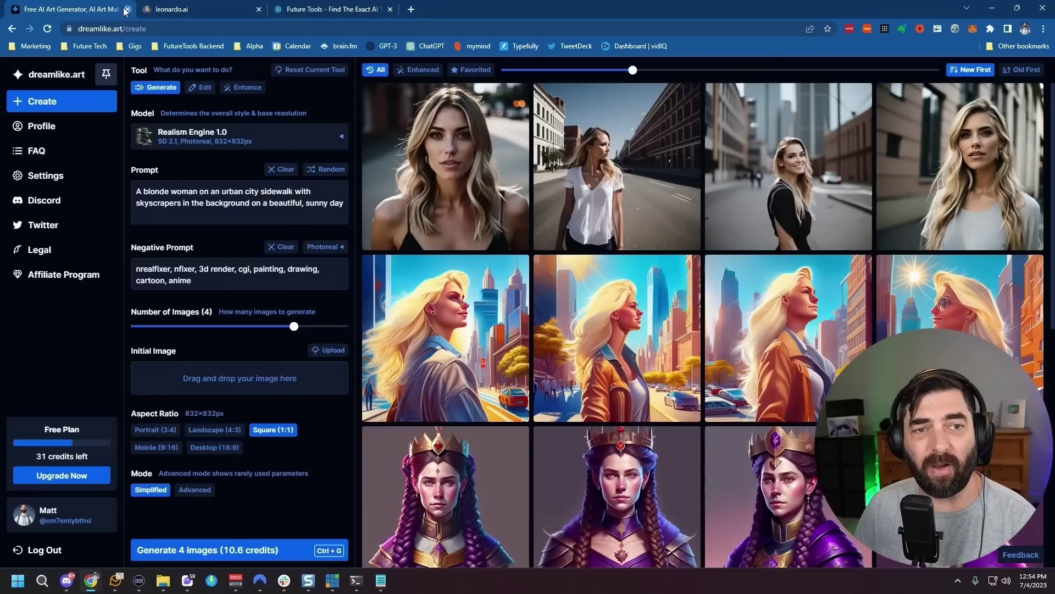
Close dreamlike.art, switch to Leonardo.Ai and choose the featured Leonardo Diffusion model for image generation
left_click(126, 10)
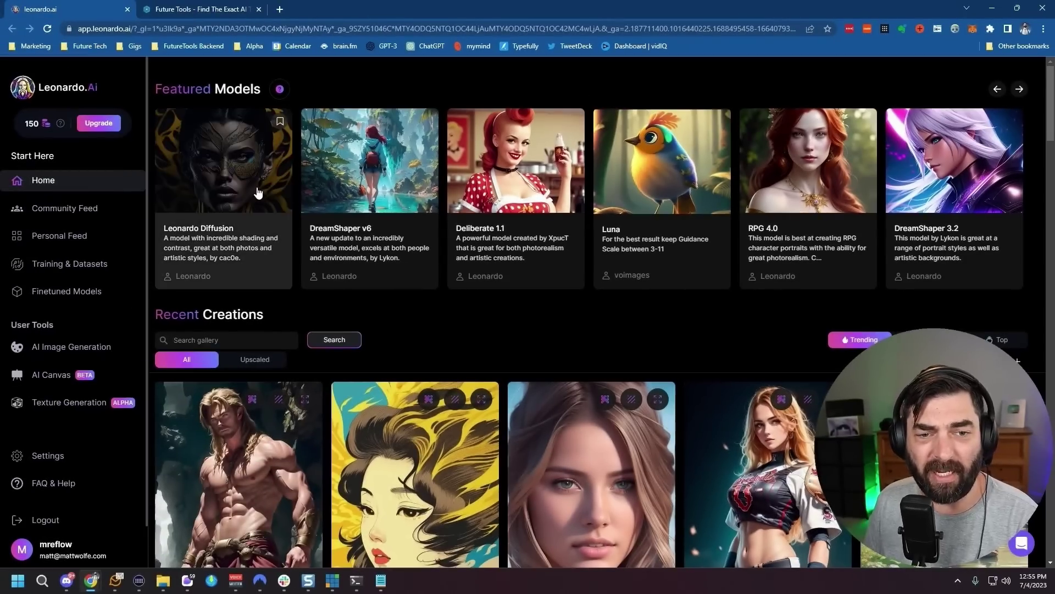
left_click(258, 192)
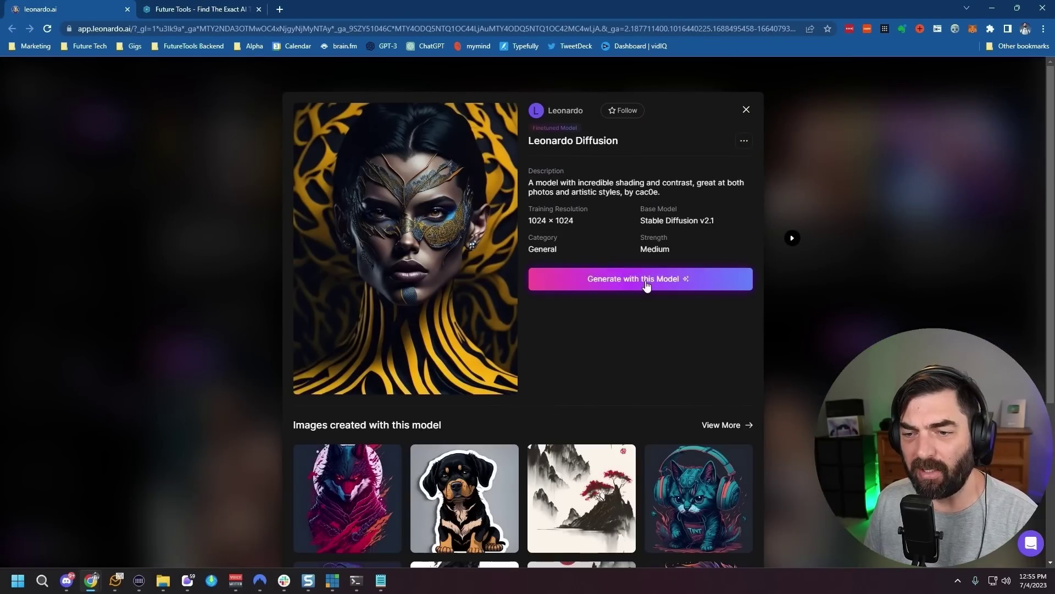
left_click(647, 285)
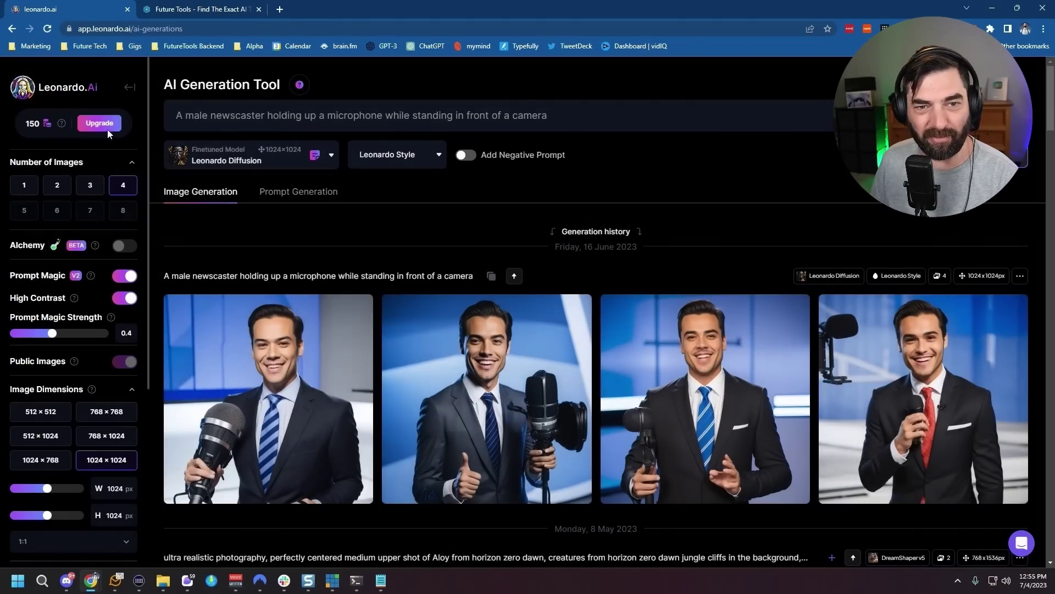
Replace the newscaster prompt with "A blonde woman on an urban city sidewalk with skyscrapers in the background on a beautiful, sunny day"
left_click_drag(552, 129, 107, 114)
right_click(220, 115)
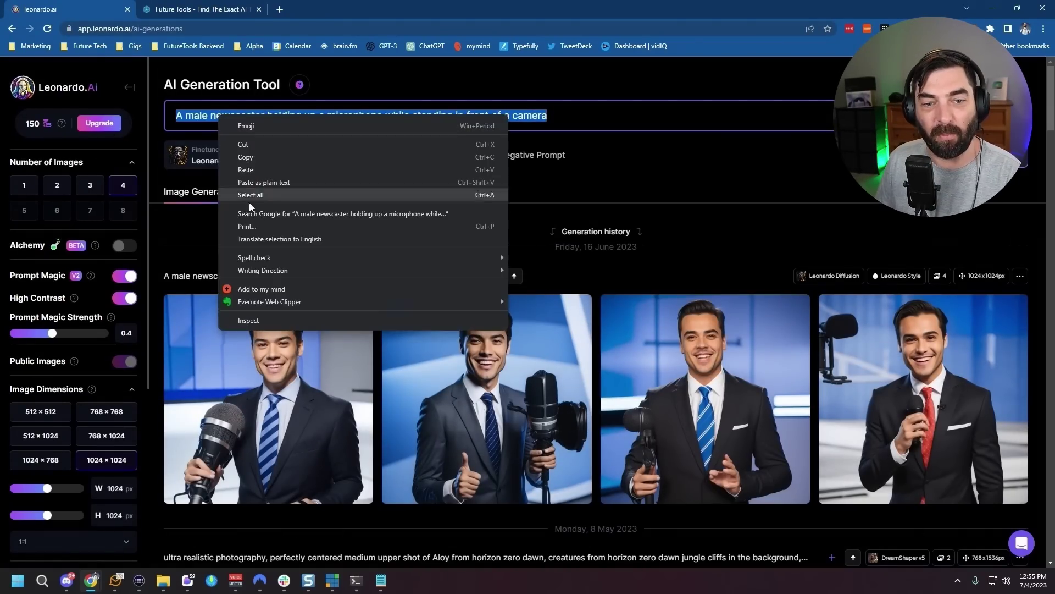
left_click(236, 181)
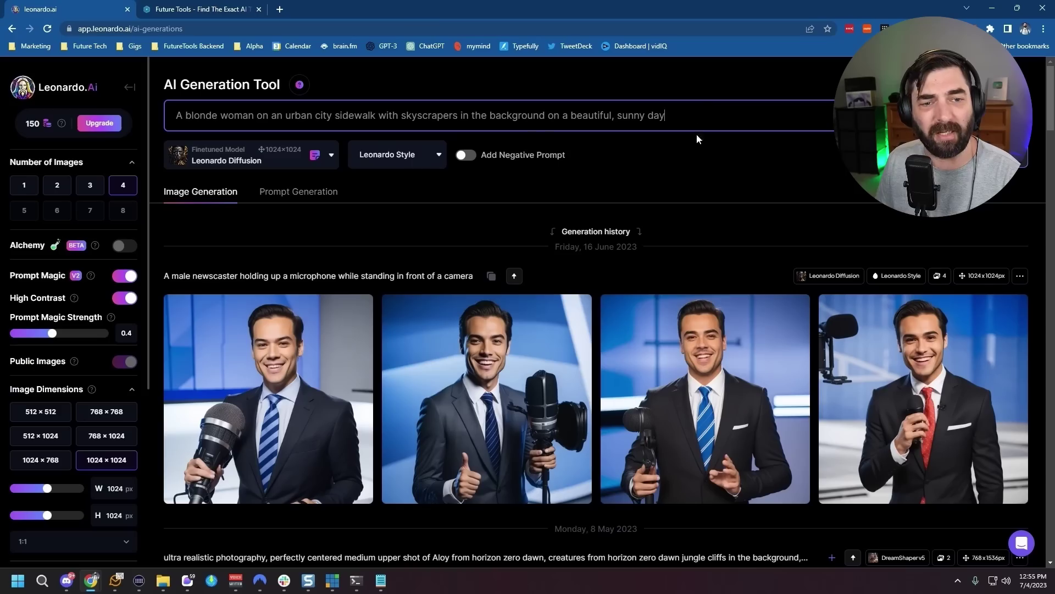
Look through the available finetuned models and image styles, keeping Leonardo Diffusion and Leonardo Style
left_click(325, 160)
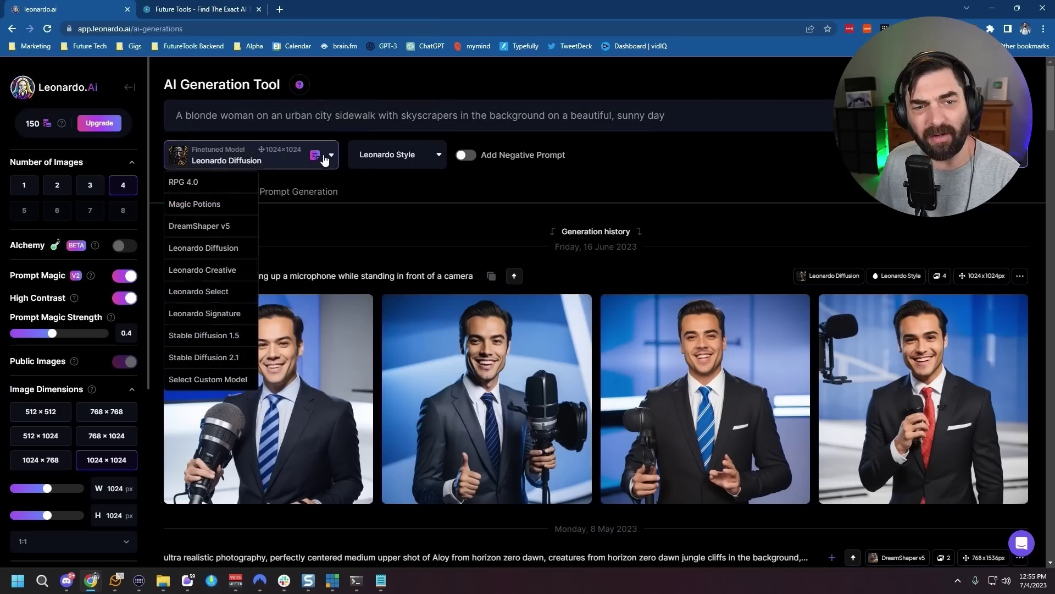
left_click(325, 159)
left_click(438, 165)
View the images generated with Leonardo Diffusion and Leonardo Style one after another at full size
left_click(567, 225)
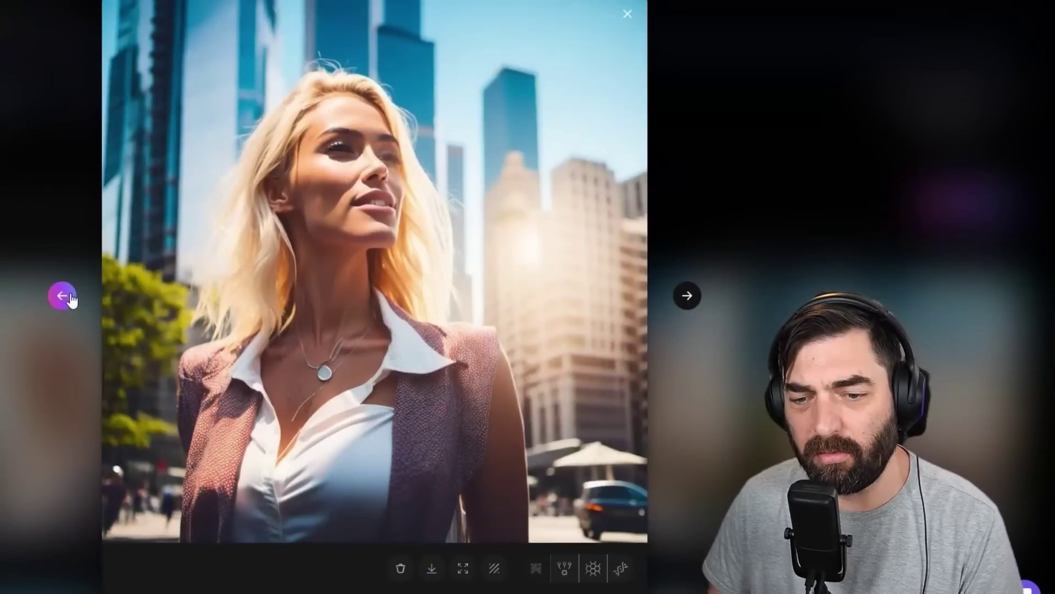
left_click(61, 295)
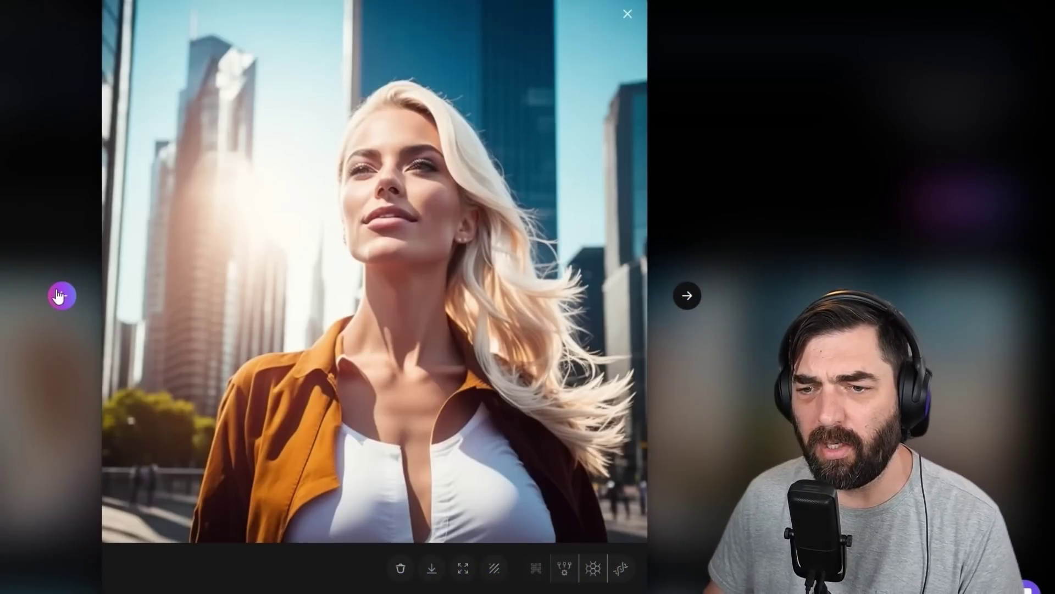
left_click(60, 297)
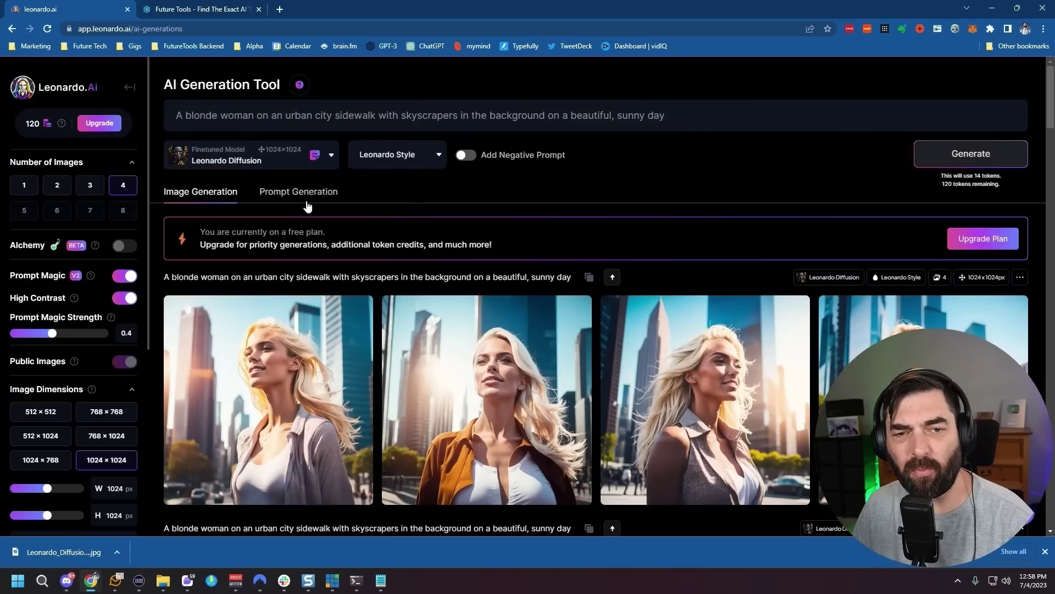
Generate four images from the same prompt with the RPG 4.0 model and view the results at full size
left_click(324, 154)
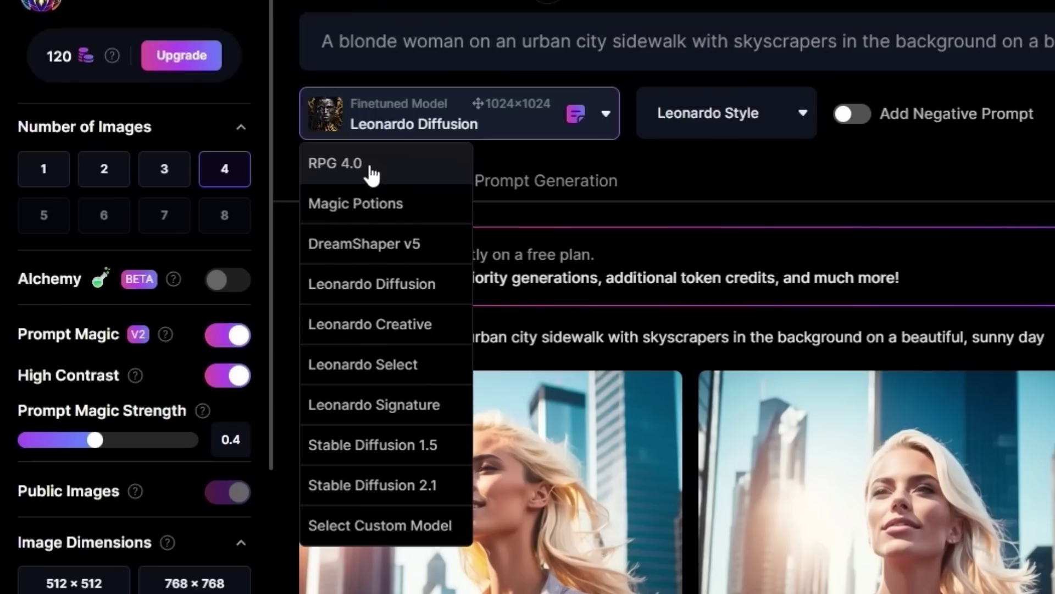
left_click(371, 168)
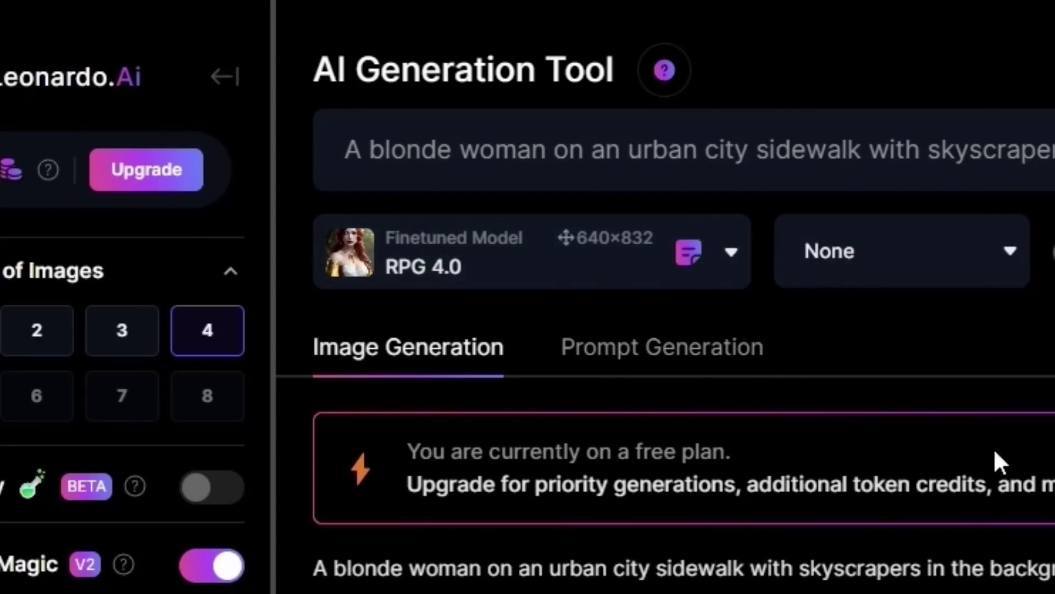
left_click(956, 280)
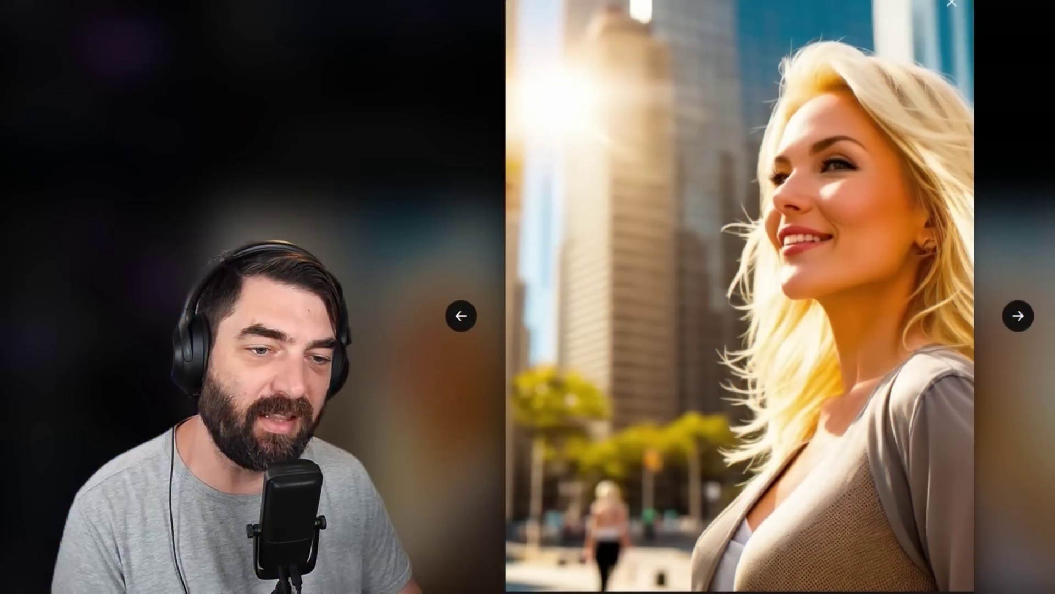
left_click(1018, 317)
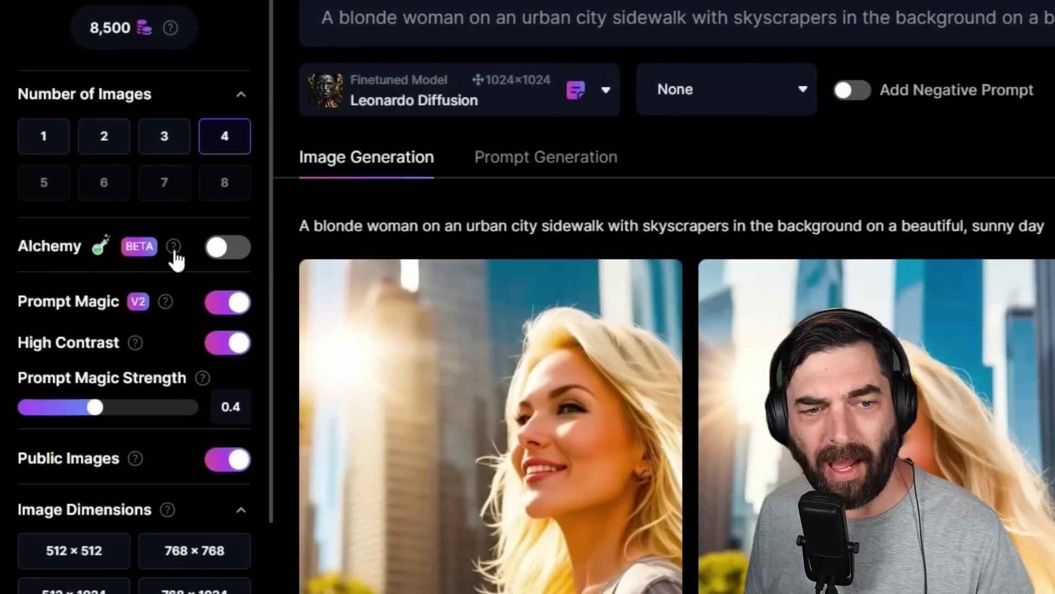
Turn on Alchemy for the Leonardo Diffusion model, set the style to Photography and generate four images
mouse_move(177, 258)
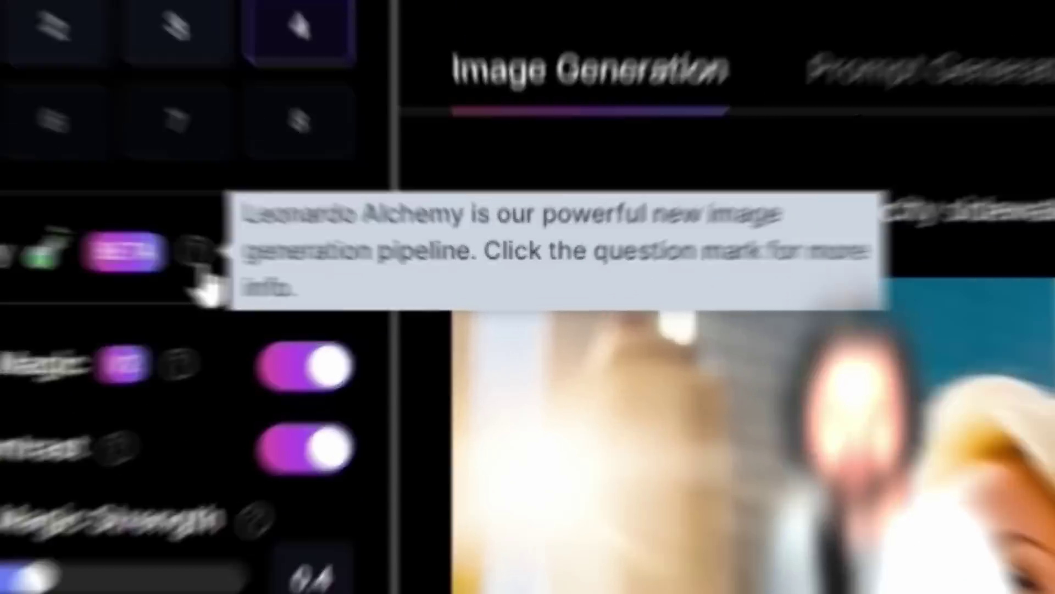
left_click(271, 262)
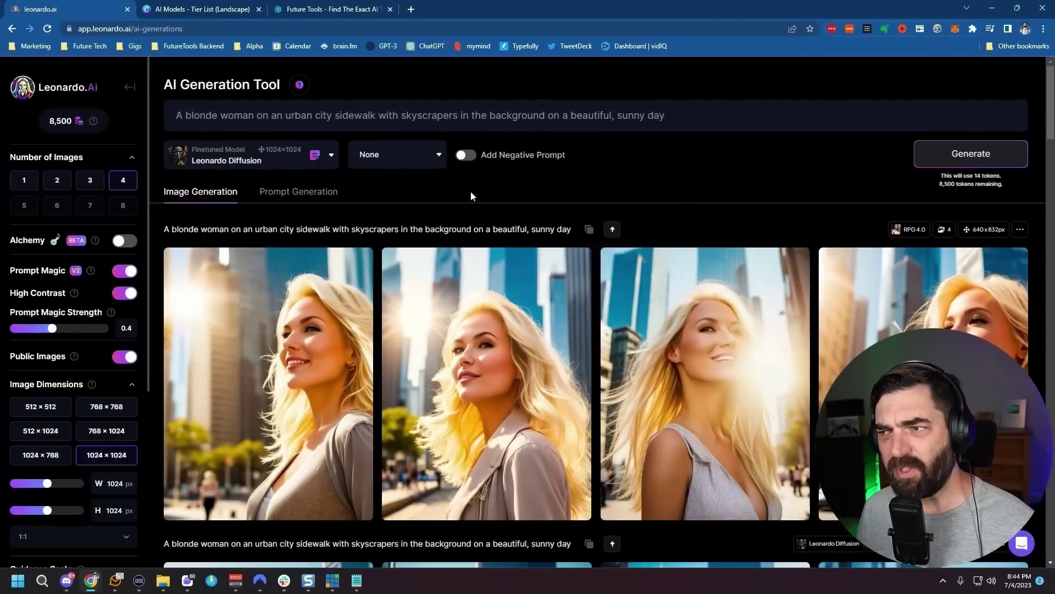
left_click(124, 240)
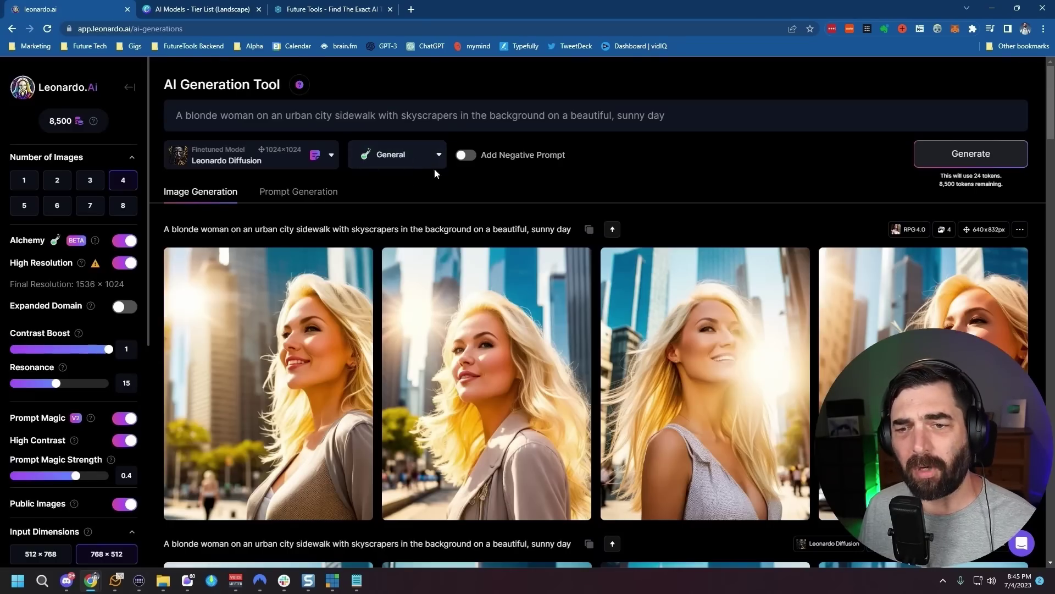
left_click(425, 158)
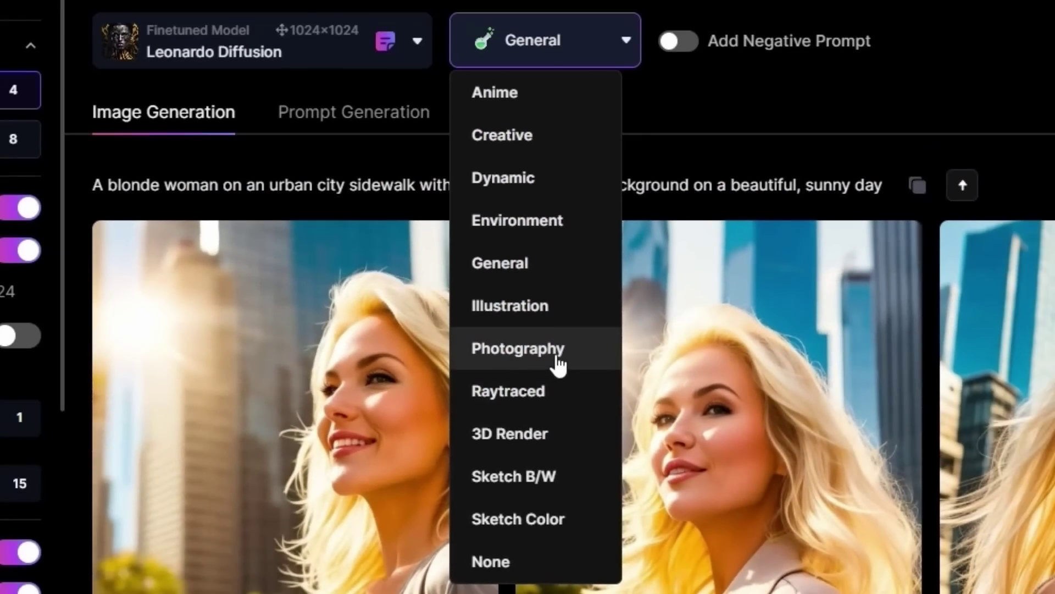
left_click(559, 364)
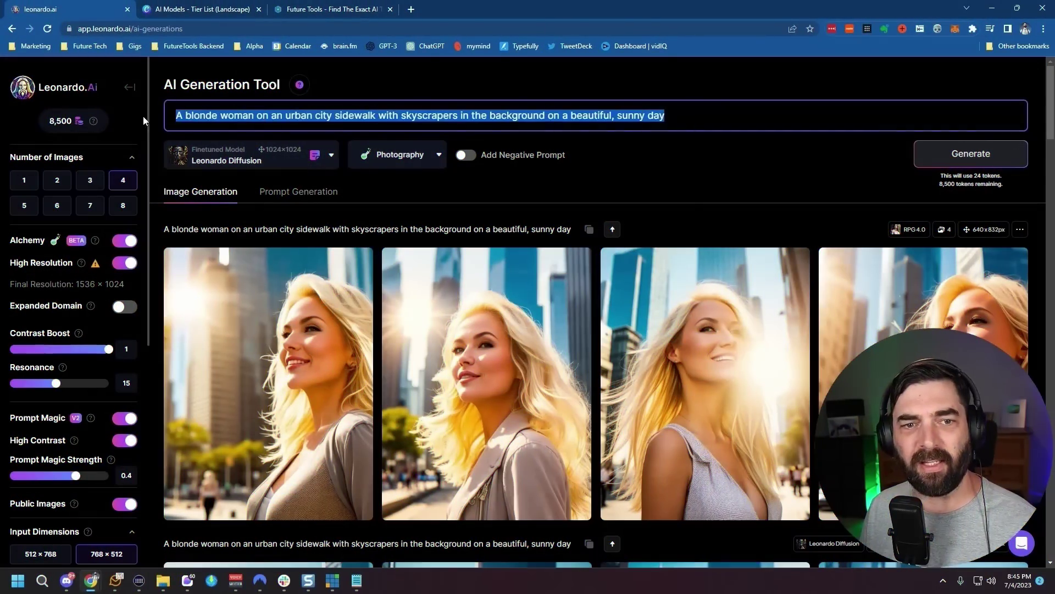
left_click(974, 158)
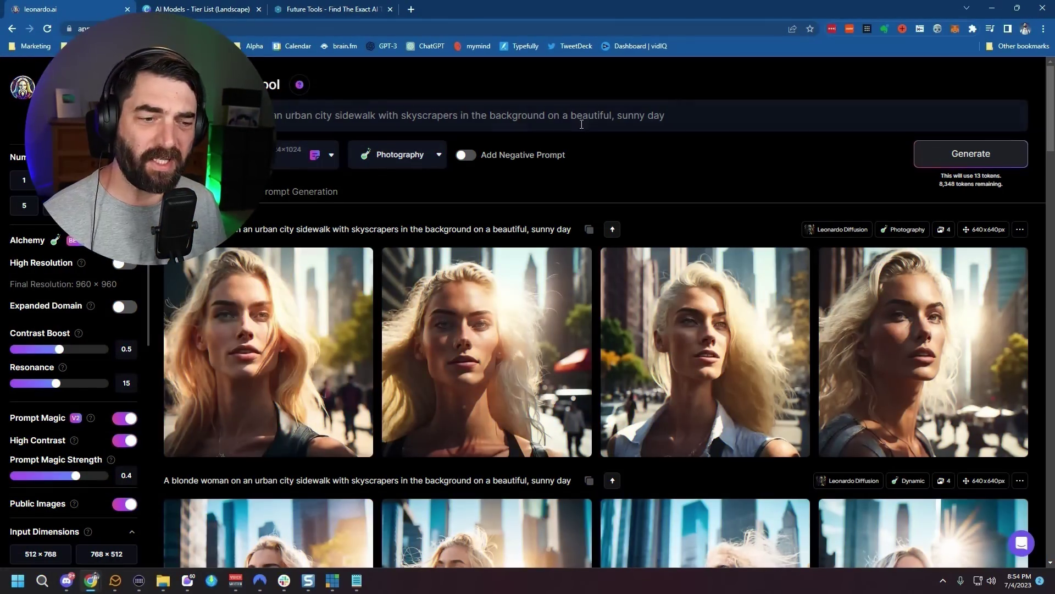
Page through the Alchemy Photography images at full size and look over the generation settings down to Guidance Scale and ControlNet
left_click(286, 404)
left_click(727, 315)
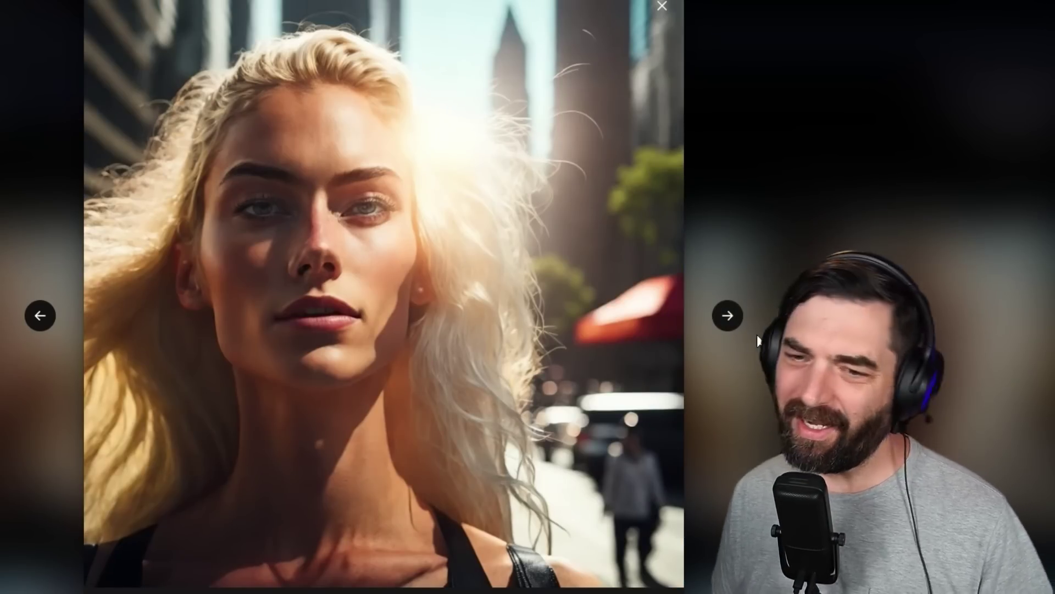
left_click(728, 316)
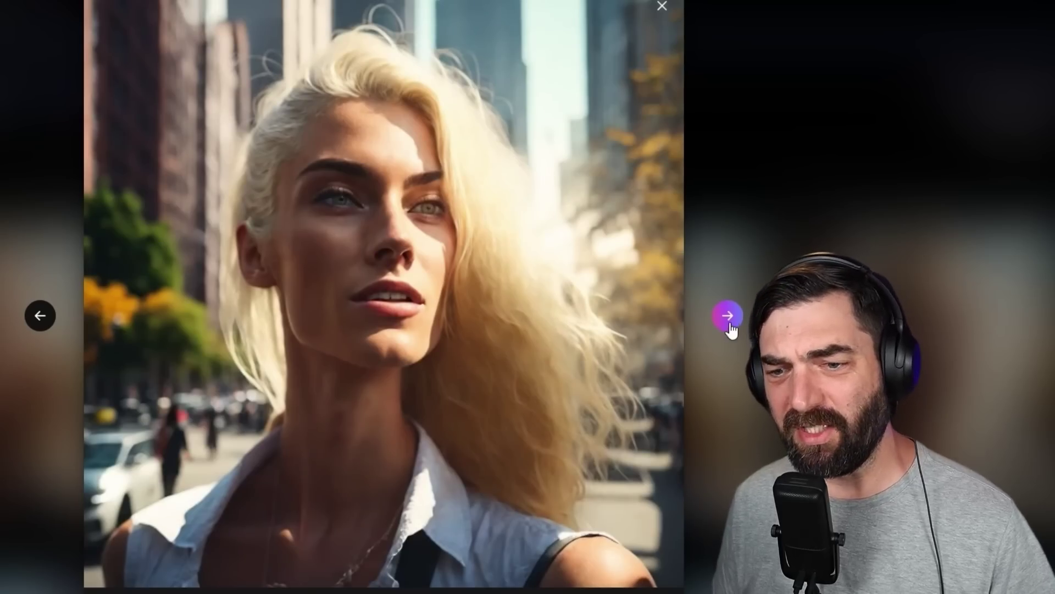
left_click(730, 324)
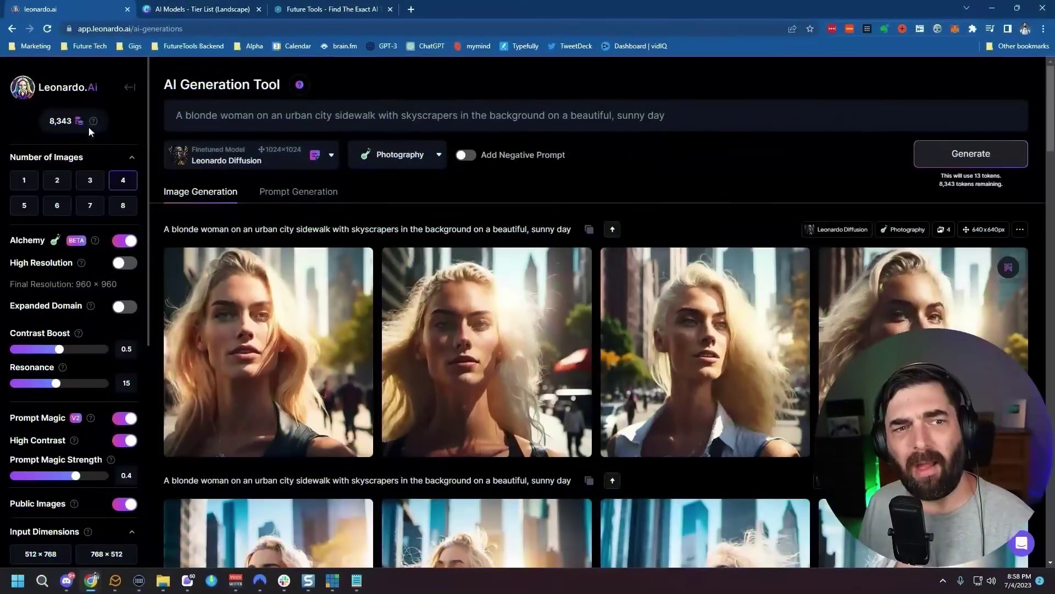
scroll(105, 301, "down", 7)
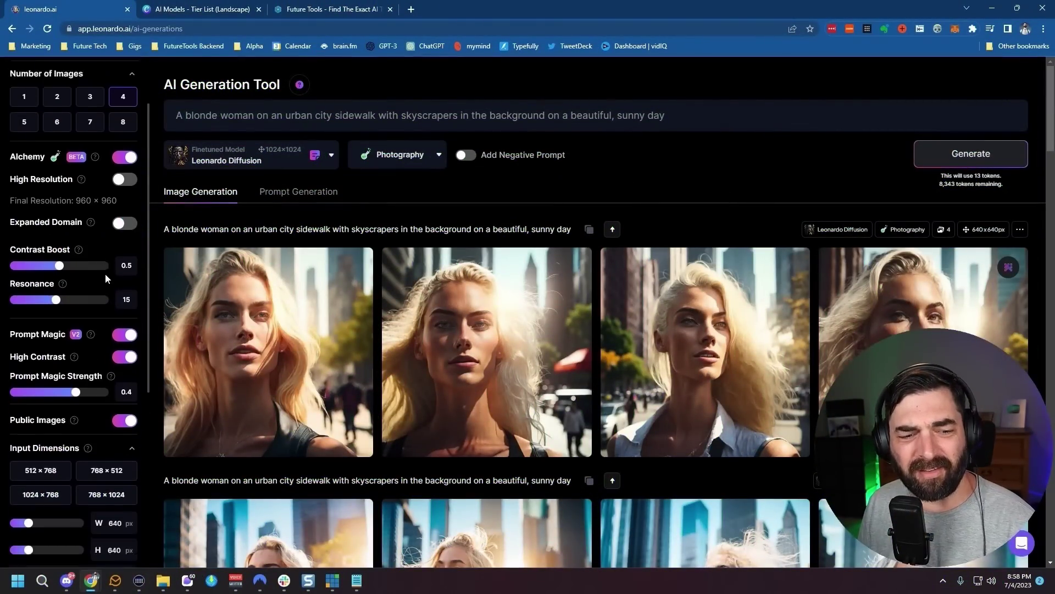
scroll(86, 418, "up", 7)
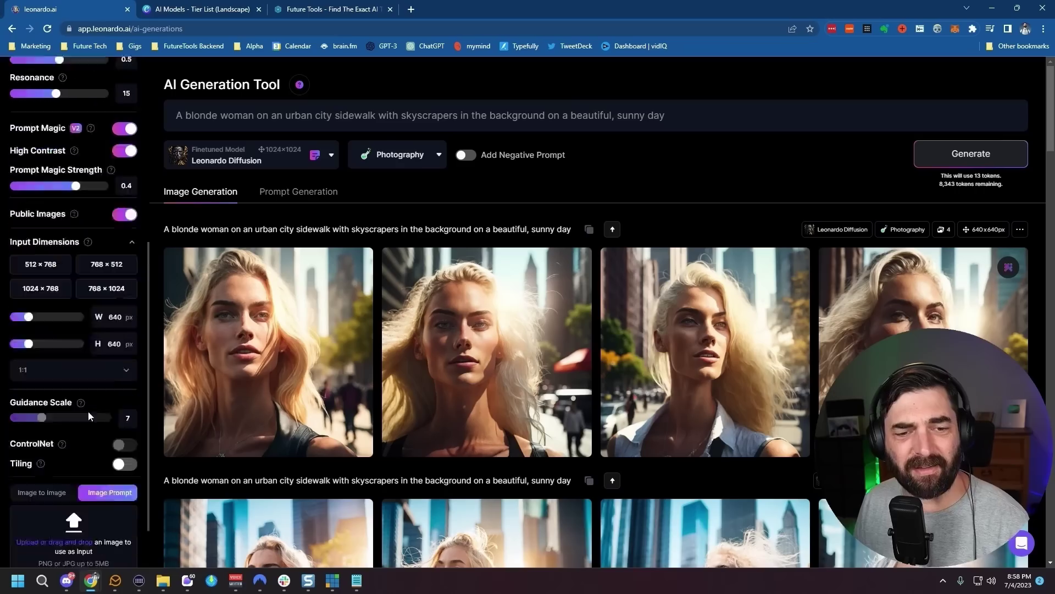